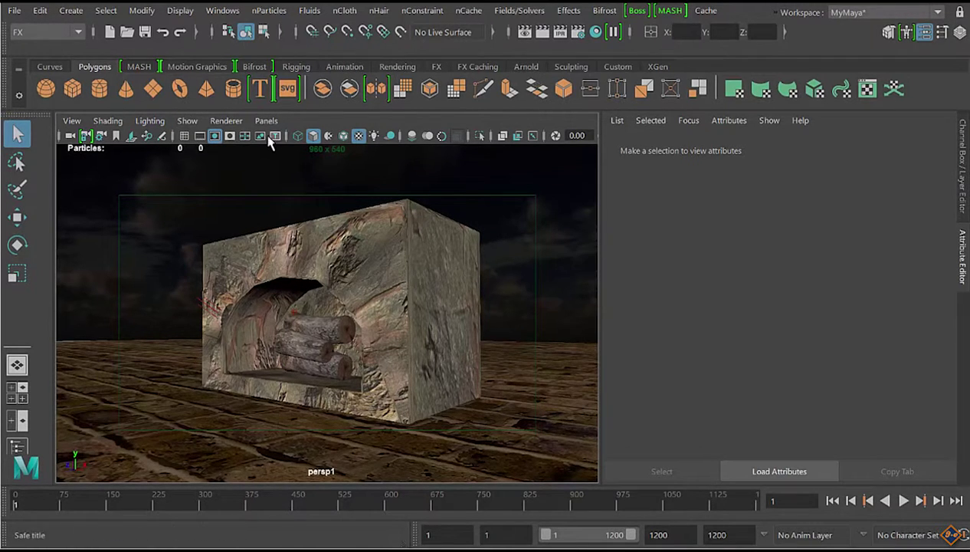
Step: Create a 2D fluid container with emitter from the Fluids 2D Container options
{"action": "left_click", "coordinate": [307, 15]}
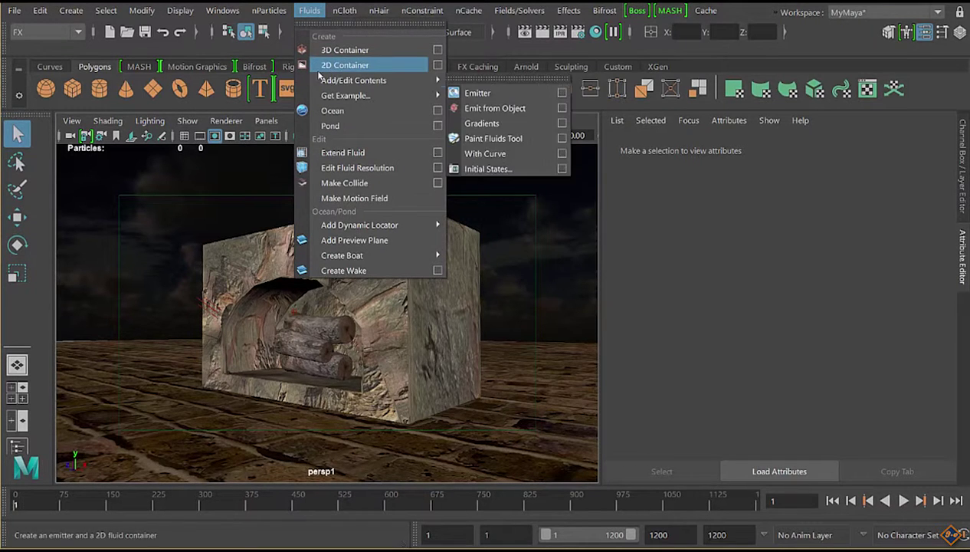
{"action": "left_click", "coordinate": [436, 65]}
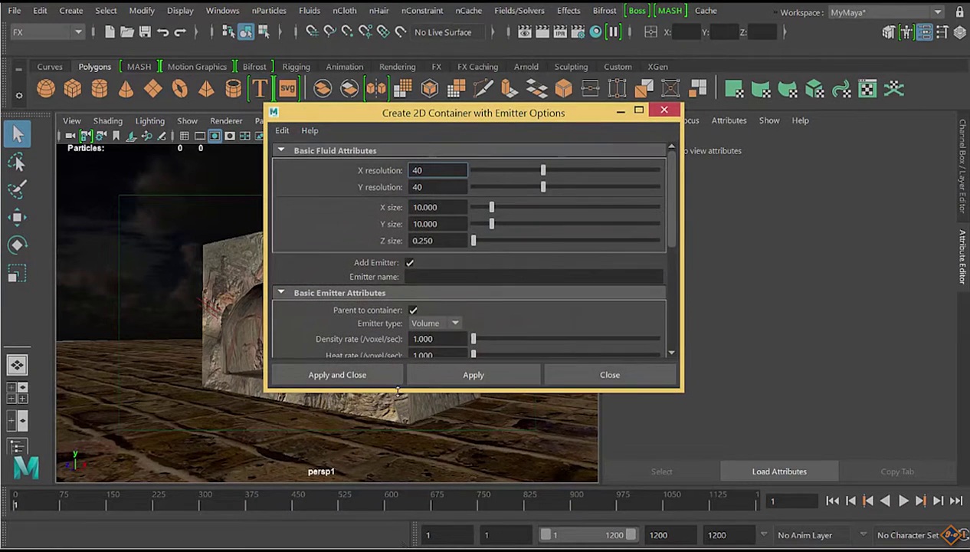
{"action": "scroll", "coordinate": [429, 268], "scroll_direction": "down", "scroll_amount": 3}
{"action": "scroll", "coordinate": [436, 268], "scroll_direction": "down", "scroll_amount": 4}
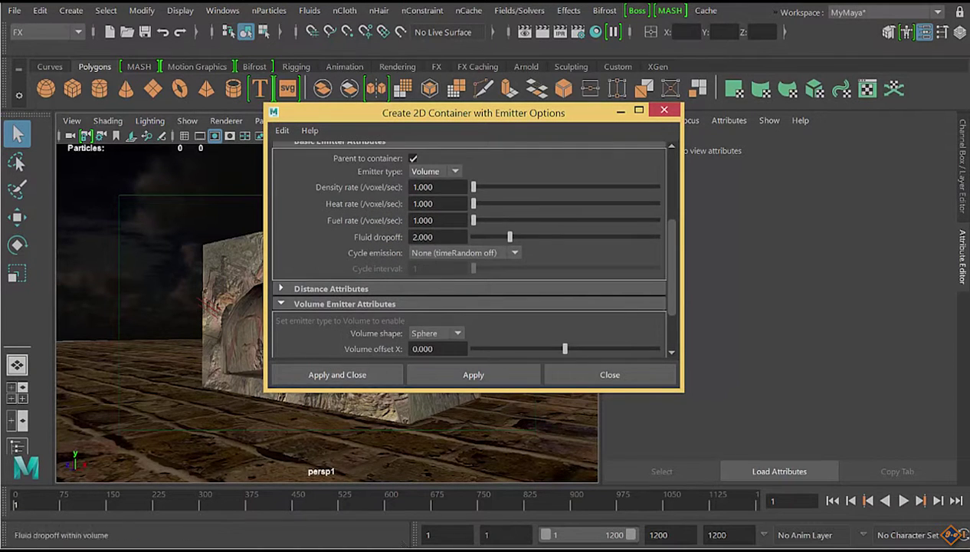
{"action": "scroll", "coordinate": [433, 274], "scroll_direction": "down", "scroll_amount": 3}
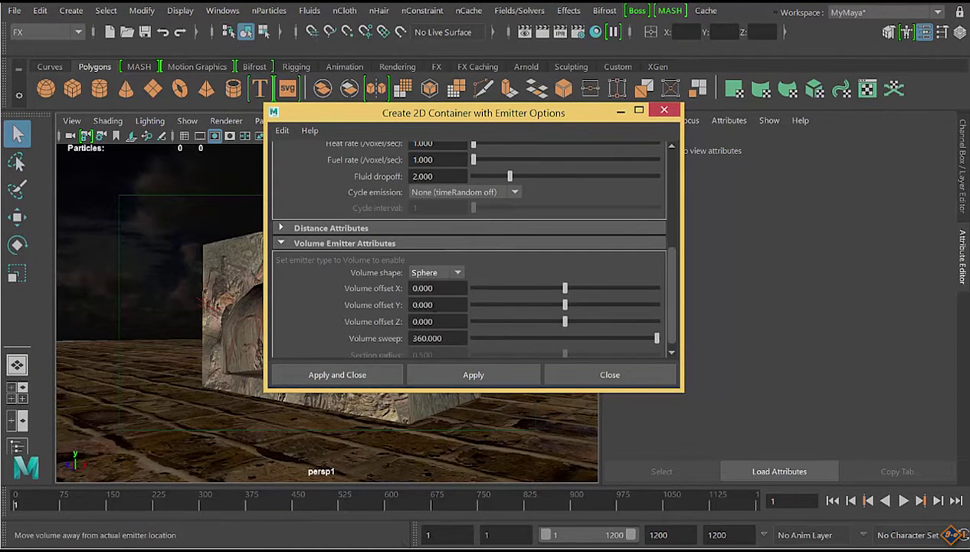
{"action": "left_click", "coordinate": [325, 377]}
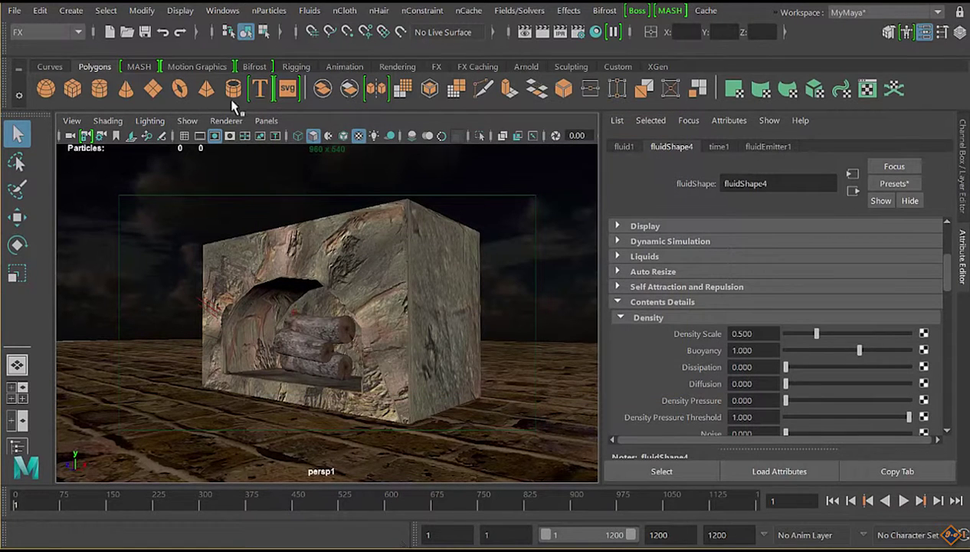
Step: Isolate the fluid container, turn on the grid, and pan and tumble to frame it
{"action": "left_click", "coordinate": [479, 136]}
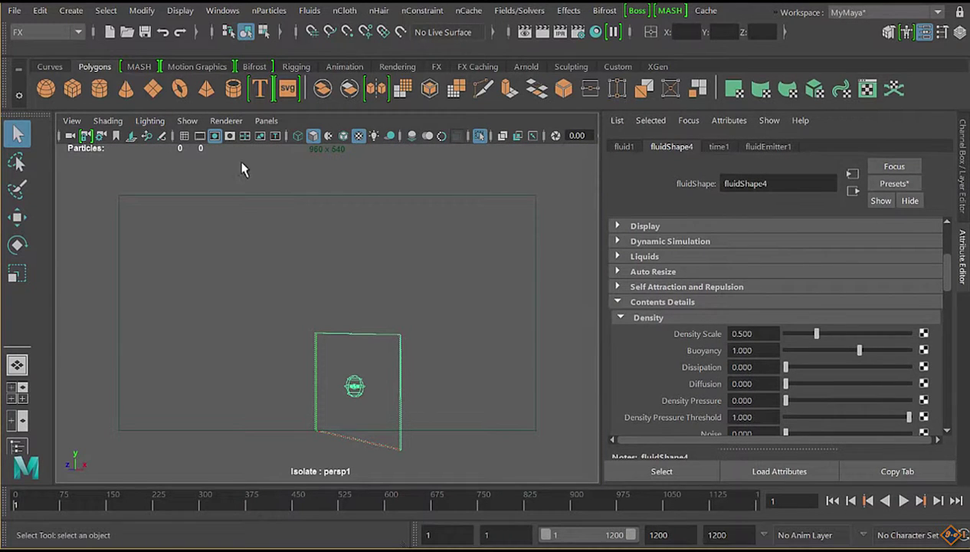
{"action": "left_click", "coordinate": [184, 135]}
{"action": "middle_click_drag", "start_coordinate": [282, 342], "coordinate": [381, 341], "text": "alt"}
{"action": "mouse_move", "coordinate": [382, 341]}
{"action": "left_mouse_down", "text": "alt"}
{"action": "mouse_move", "coordinate": [353, 341]}
{"action": "mouse_move", "coordinate": [372, 362]}
{"action": "mouse_move", "coordinate": [391, 357]}
{"action": "left_mouse_up", "text": "alt"}
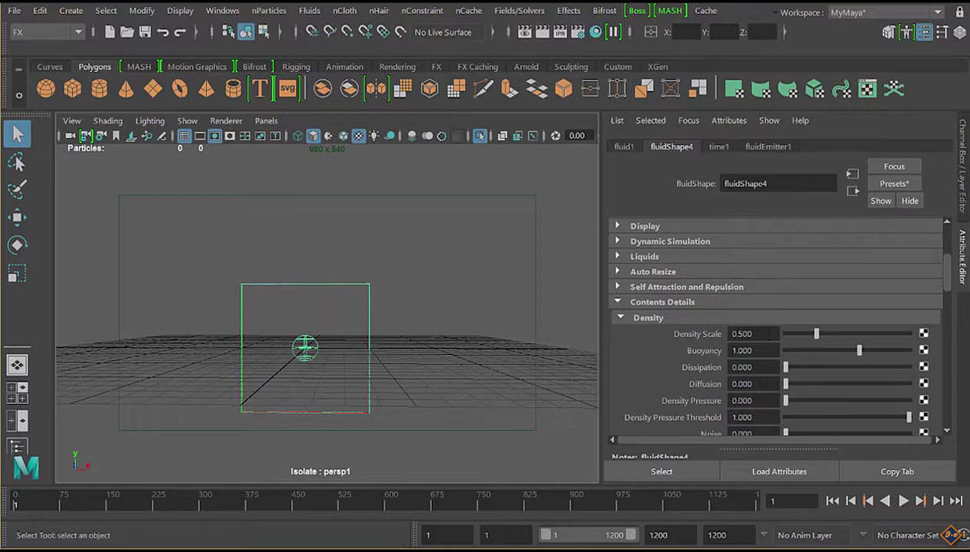
{"action": "scroll", "coordinate": [732, 276], "scroll_direction": "up", "scroll_amount": 5}
Step: Set the container's Base Resolution to 150 and its X size to 15
{"action": "left_click", "coordinate": [739, 269]}
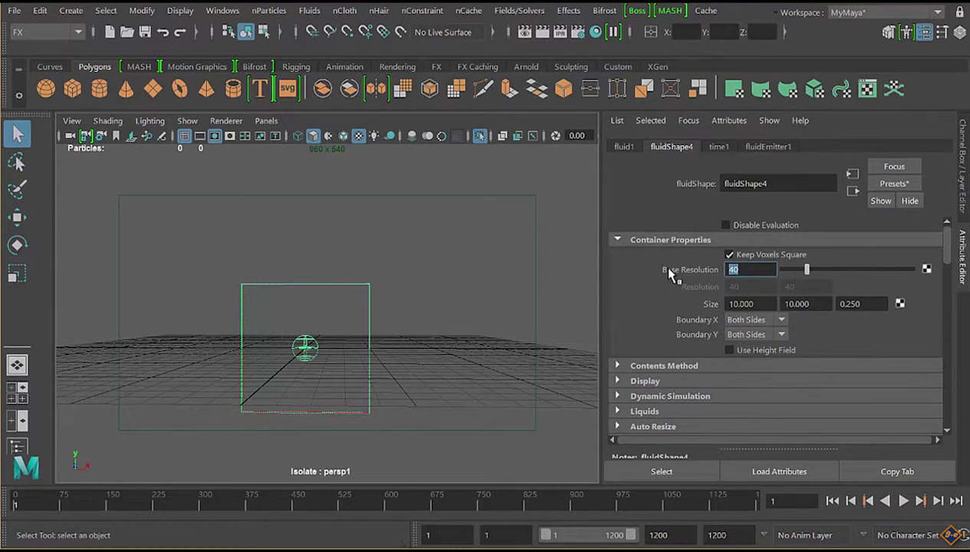
{"action": "type", "text": "150"}
{"action": "key", "text": "Return"}
{"action": "left_click", "coordinate": [765, 305]}
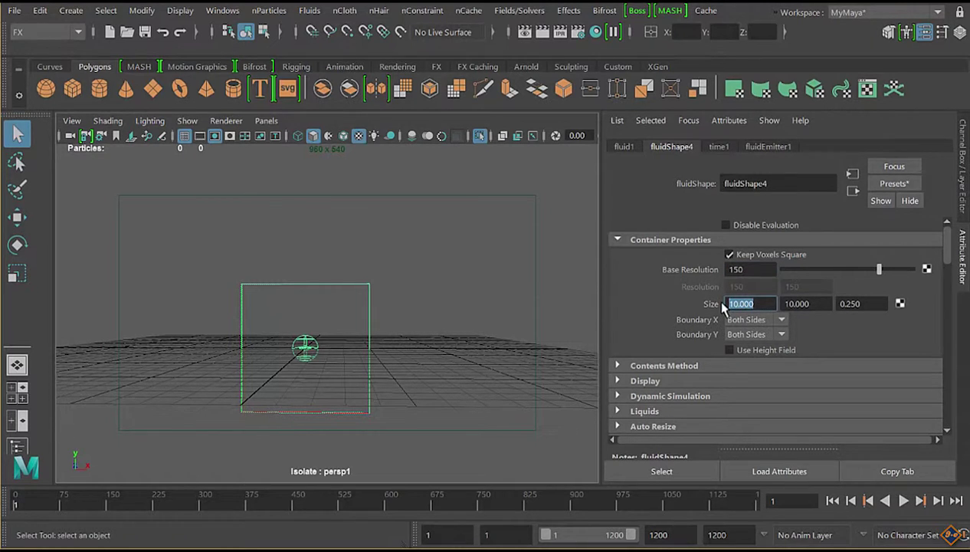
{"action": "type", "text": "7"}
{"action": "key", "text": "Return"}
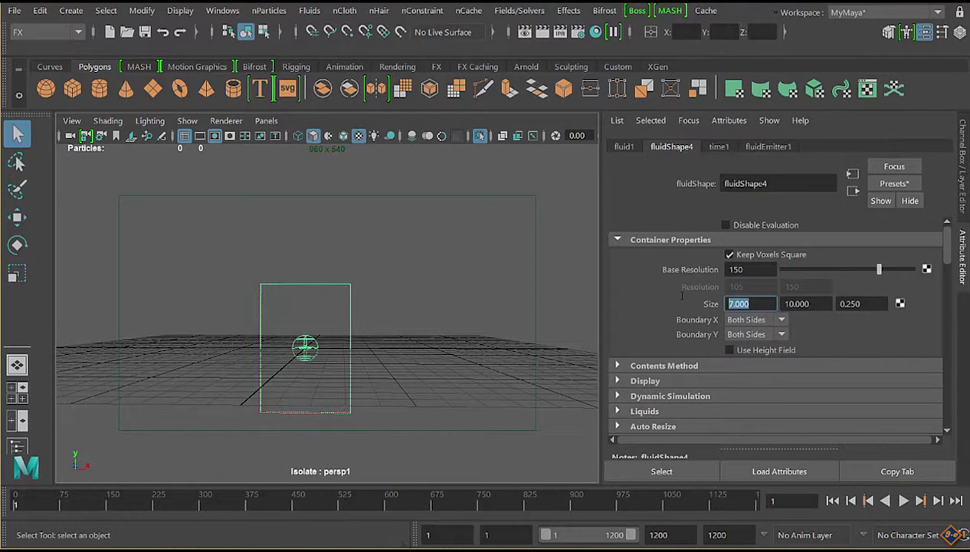
{"action": "type", "text": "15"}
{"action": "key", "text": "Return"}
Step: Set the container's Y size to 7 and expand the Contents Method settings
{"action": "key", "text": "Tab"}
{"action": "type", "text": "7"}
{"action": "left_click", "coordinate": [731, 320]}
{"action": "left_click", "coordinate": [737, 304]}
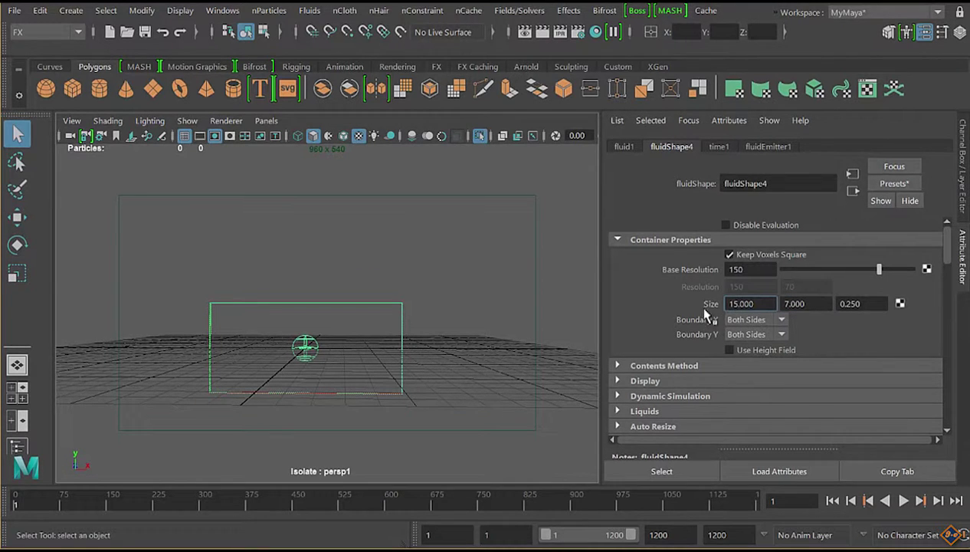
{"action": "scroll", "coordinate": [682, 322], "scroll_direction": "down", "scroll_amount": 1}
{"action": "left_click", "coordinate": [658, 335]}
{"action": "scroll", "coordinate": [690, 329], "scroll_direction": "down", "scroll_amount": 3}
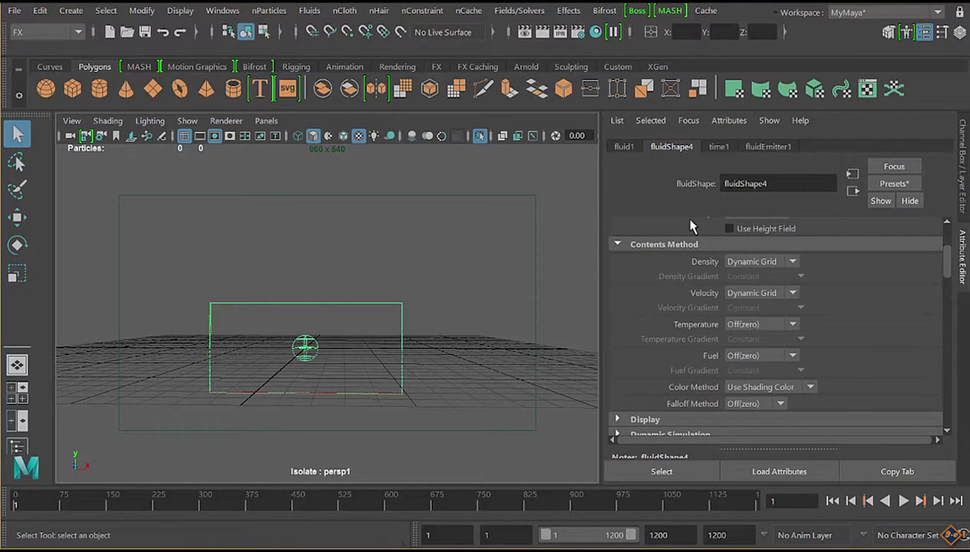
Step: Expand Dynamic Simulation and change Damp to 0.005
{"action": "left_click", "coordinate": [688, 244]}
{"action": "left_click", "coordinate": [694, 261]}
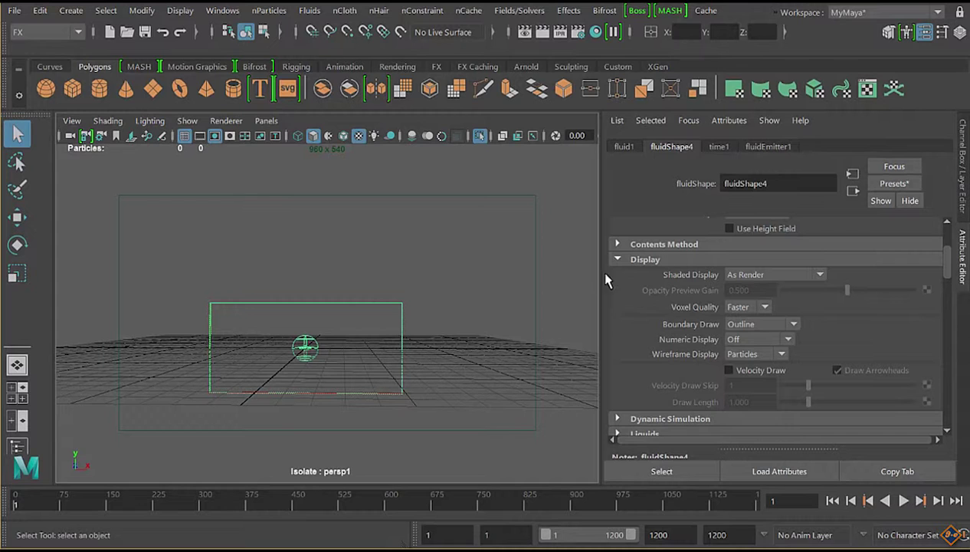
{"action": "left_click", "coordinate": [678, 260]}
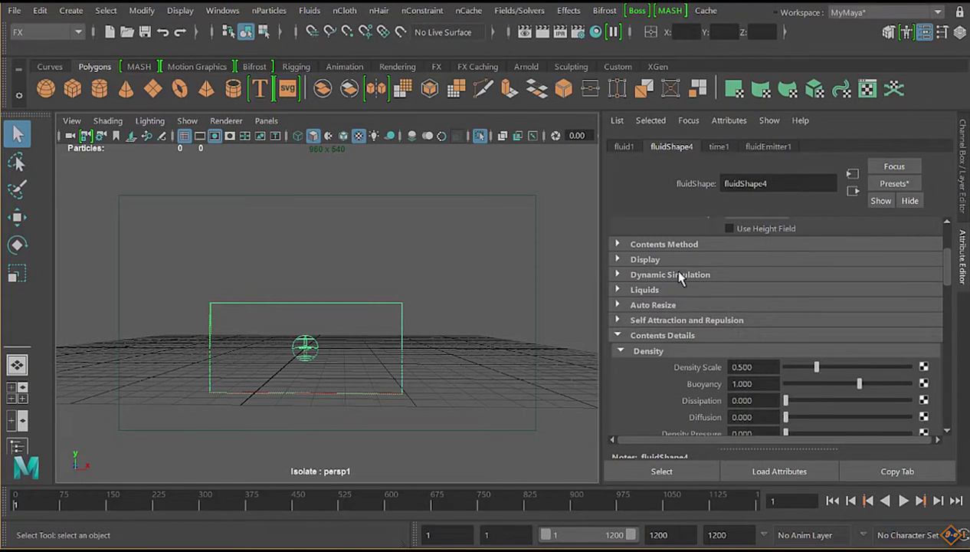
{"action": "left_click", "coordinate": [676, 274]}
{"action": "left_click_drag", "start_coordinate": [742, 340], "coordinate": [781, 346]}
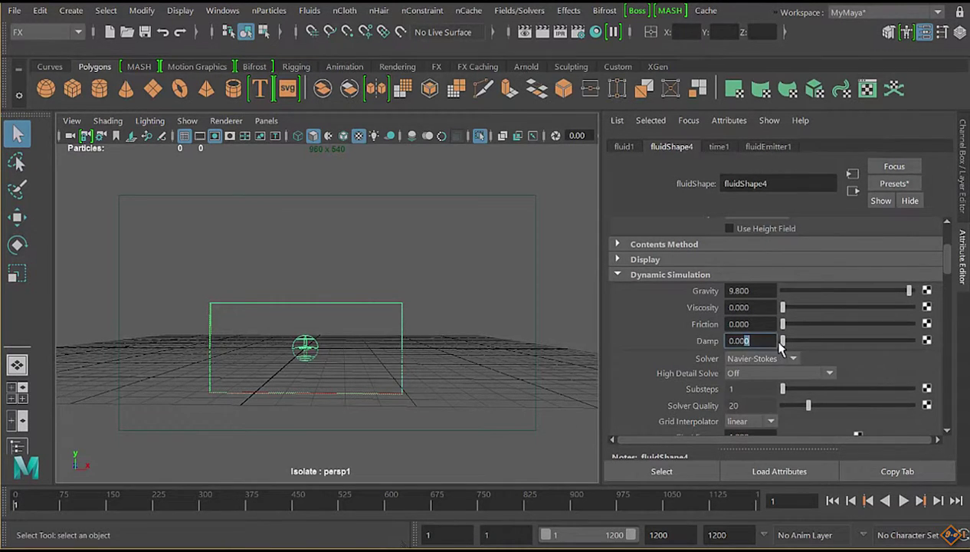
{"action": "type", "text": "5"}
{"action": "key", "text": "Return"}
Step: Set High Detail Solve to All Grids
{"action": "left_click", "coordinate": [754, 373]}
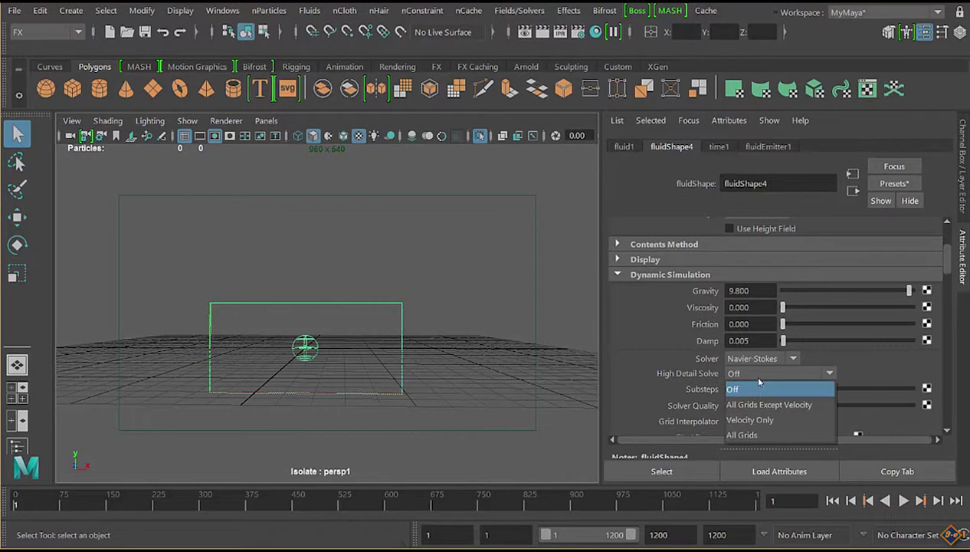
{"action": "left_click", "coordinate": [743, 433]}
{"action": "scroll", "coordinate": [672, 345], "scroll_direction": "down", "scroll_amount": 2}
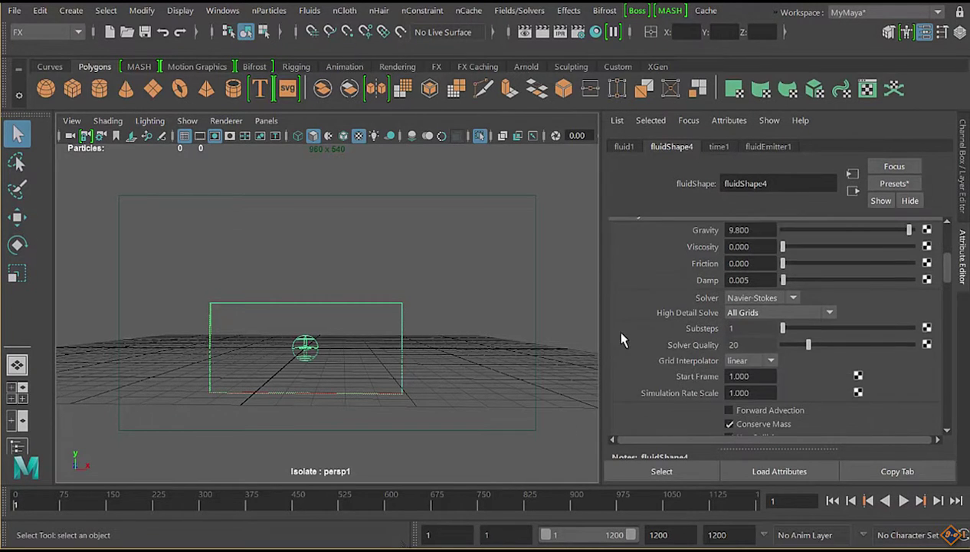
{"action": "scroll", "coordinate": [673, 341], "scroll_direction": "down", "scroll_amount": 5}
{"action": "scroll", "coordinate": [677, 329], "scroll_direction": "down", "scroll_amount": 1}
{"action": "scroll", "coordinate": [712, 302], "scroll_direction": "down", "scroll_amount": 2}
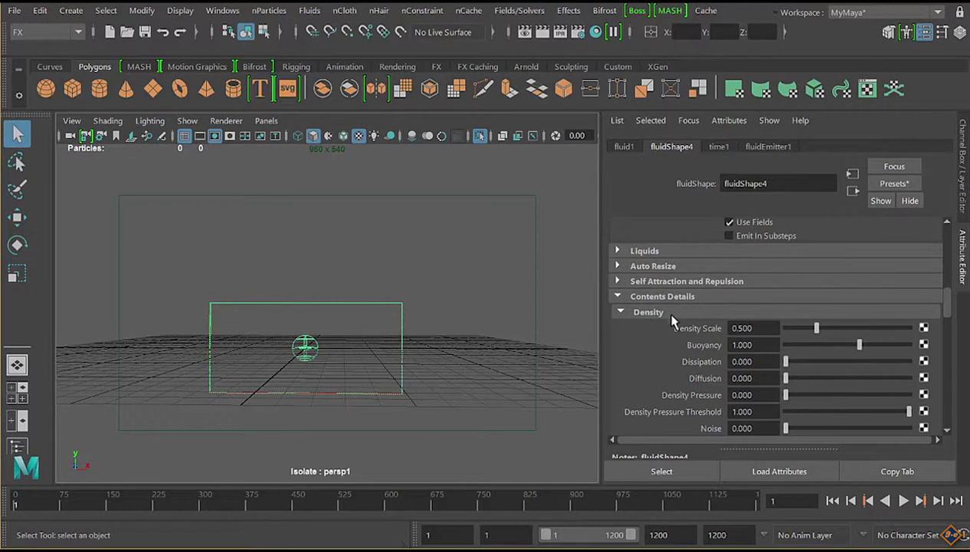
{"action": "scroll", "coordinate": [680, 328], "scroll_direction": "down", "scroll_amount": 1}
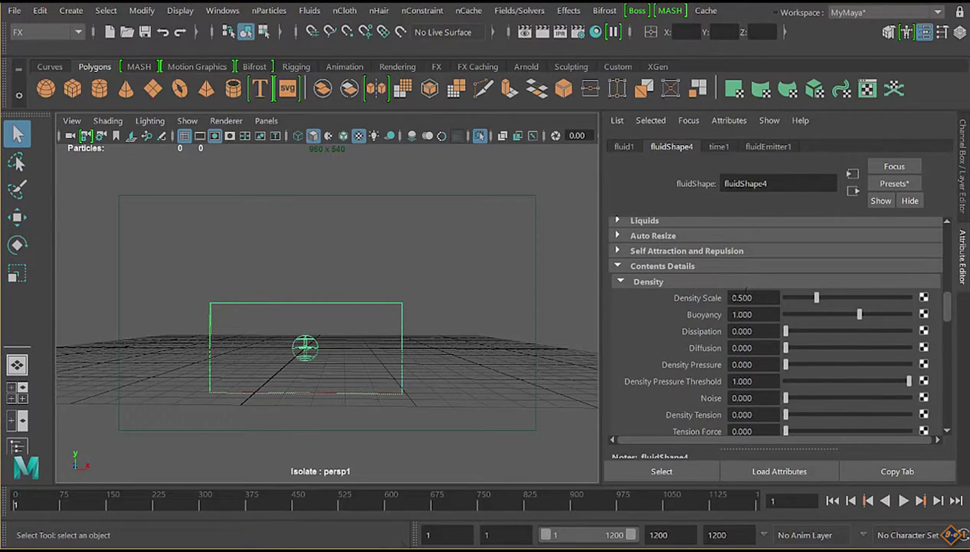
Step: Change the Density Scale to 0.650
{"action": "left_click_drag", "start_coordinate": [734, 298], "coordinate": [804, 305]}
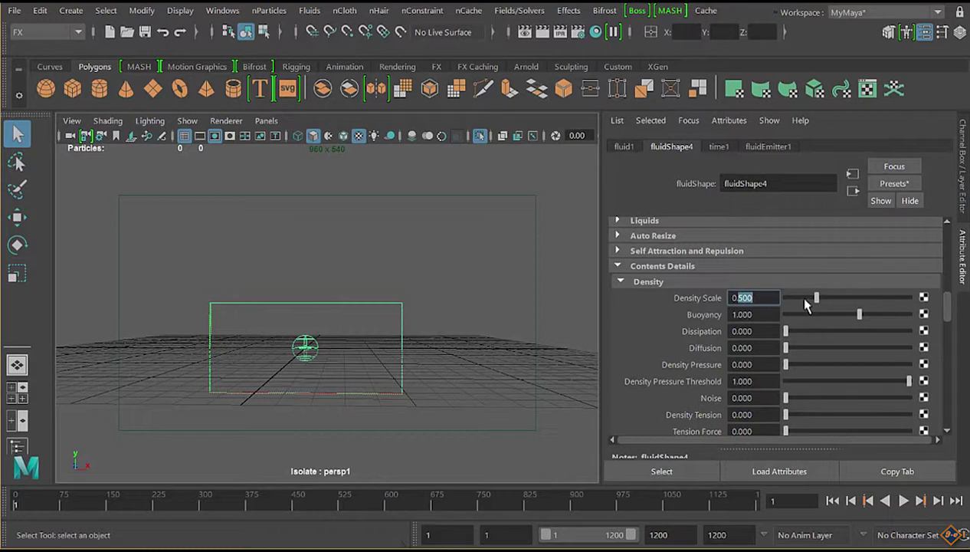
{"action": "type", "text": "650"}
{"action": "key", "text": "Return"}
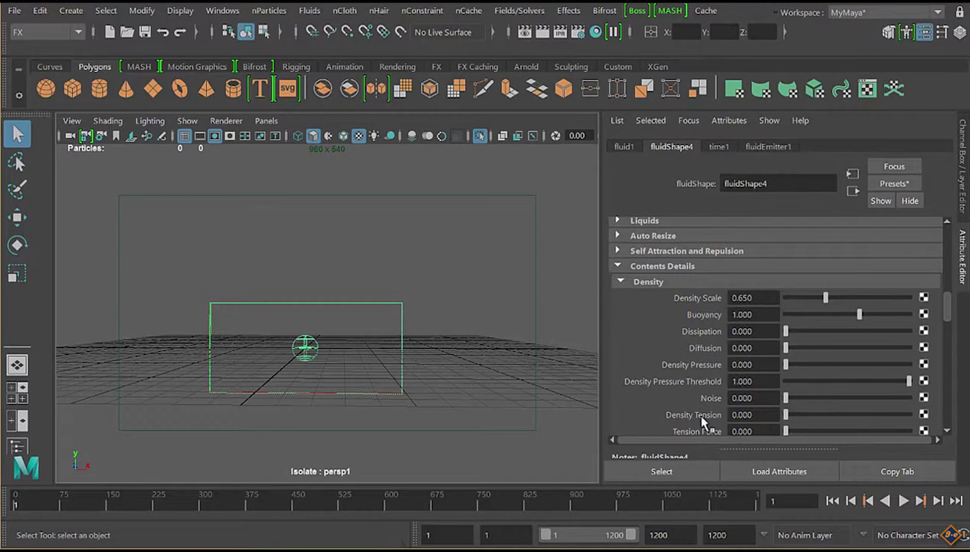
{"action": "scroll", "coordinate": [690, 330], "scroll_direction": "down", "scroll_amount": 2}
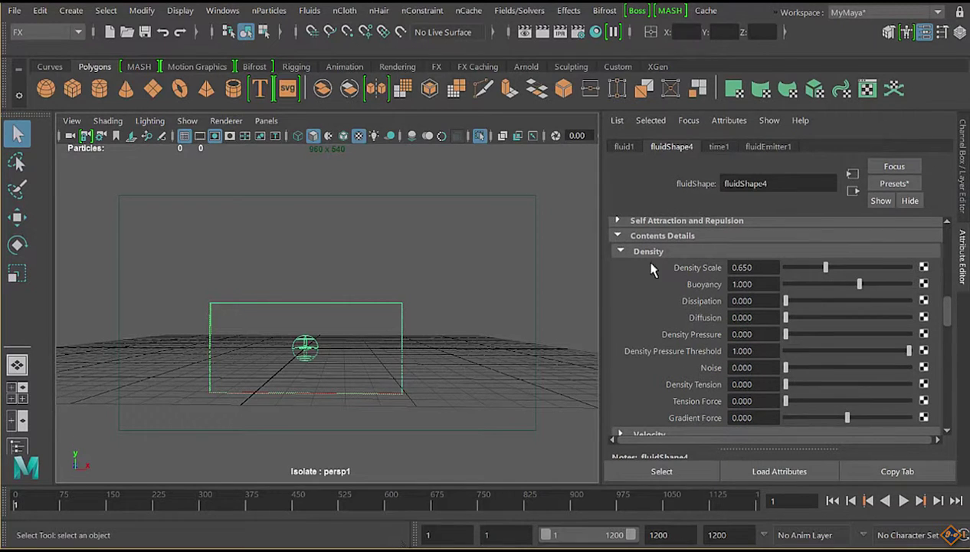
Step: Review fluidEmitter1's attributes, then return to fluidShape4
{"action": "left_click", "coordinate": [763, 147]}
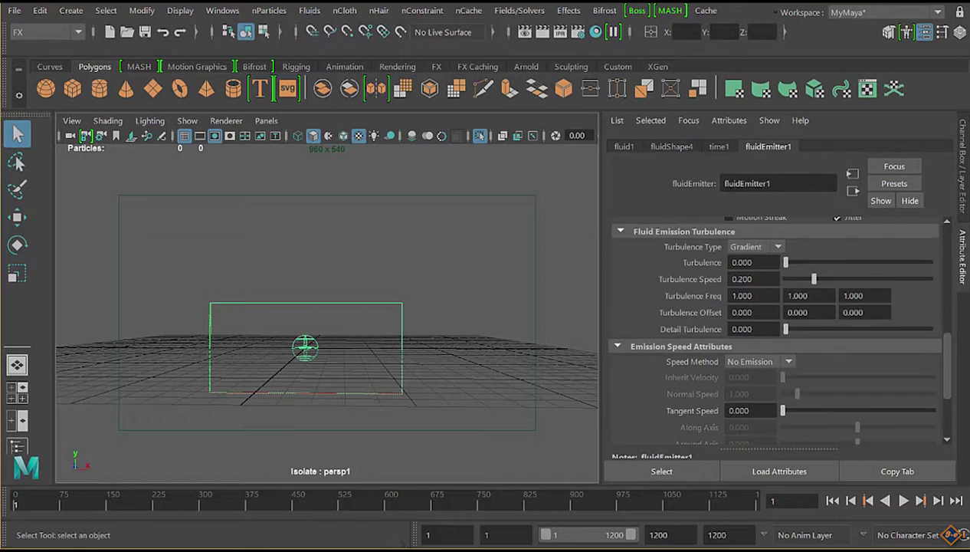
{"action": "scroll", "coordinate": [741, 322], "scroll_direction": "up", "scroll_amount": 2}
{"action": "scroll", "coordinate": [733, 318], "scroll_direction": "up", "scroll_amount": 2}
{"action": "scroll", "coordinate": [733, 317], "scroll_direction": "up", "scroll_amount": 2}
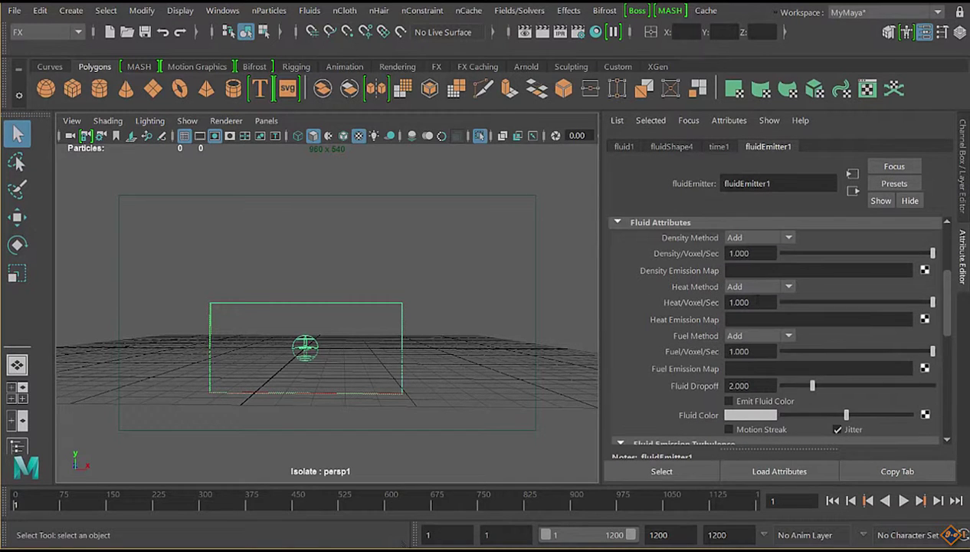
{"action": "left_click", "coordinate": [672, 148]}
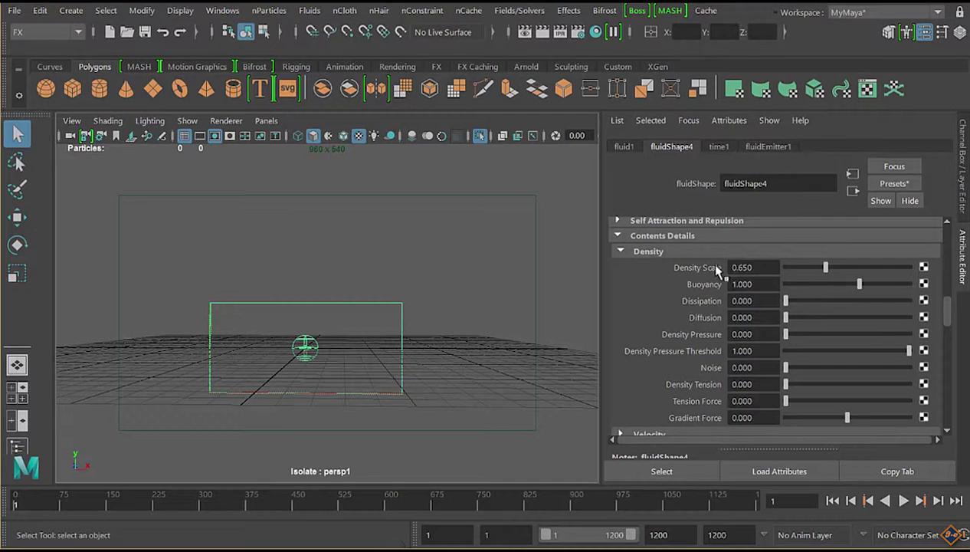
Step: Set density Buoyancy to 3 and Dissipation to 2
{"action": "left_click_drag", "start_coordinate": [759, 284], "coordinate": [691, 292]}
{"action": "type", "text": "3"}
{"action": "key", "text": "Tab"}
{"action": "left_click_drag", "start_coordinate": [747, 301], "coordinate": [711, 318]}
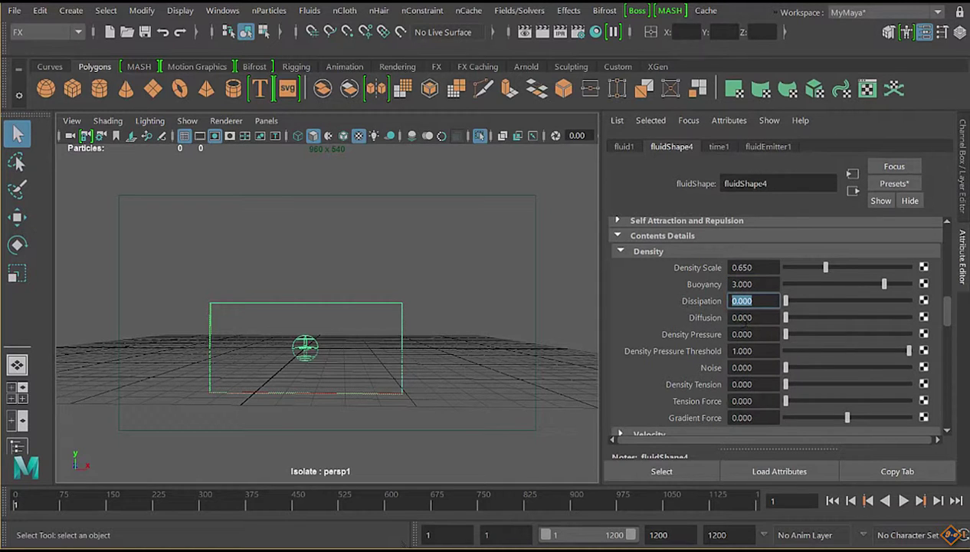
{"action": "type", "text": "2"}
{"action": "key", "text": "Tab"}
{"action": "scroll", "coordinate": [773, 322], "scroll_direction": "down", "scroll_amount": 1}
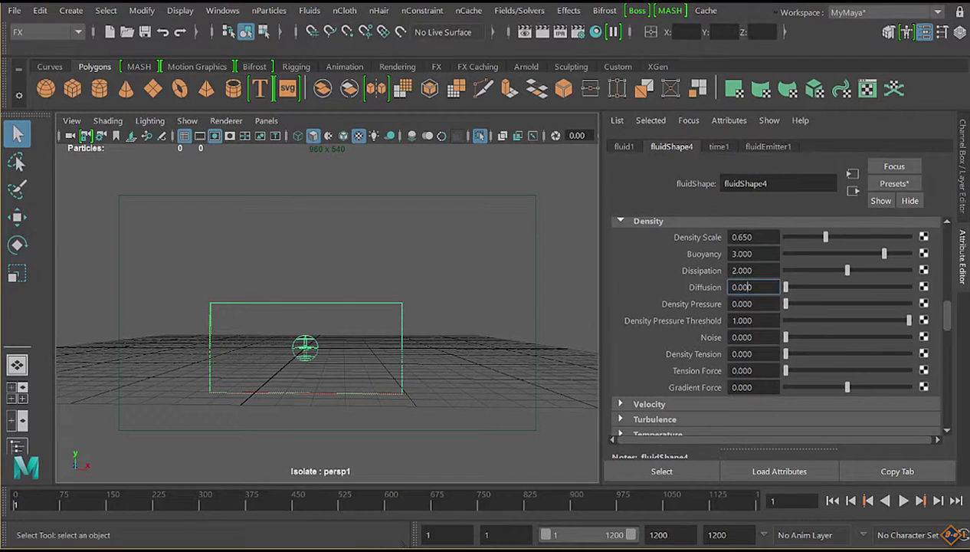
Step: Set the Density Gradient Force to -60
{"action": "left_click", "coordinate": [740, 387]}
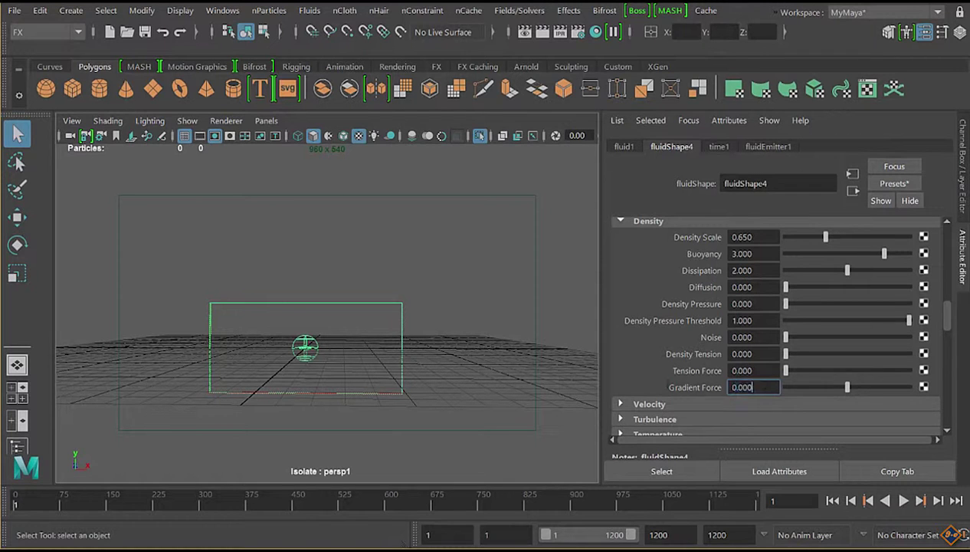
{"action": "key", "text": "BackSpace"}
{"action": "key", "text": "Return"}
{"action": "left_click", "coordinate": [736, 387]}
{"action": "type", "text": "0"}
{"action": "key", "text": "Return"}
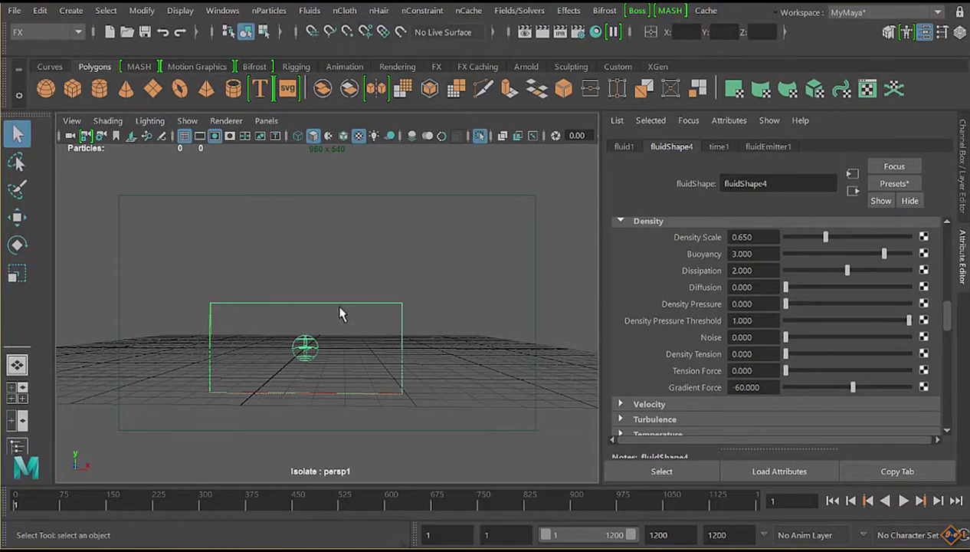
{"action": "scroll", "coordinate": [669, 350], "scroll_direction": "down", "scroll_amount": 2}
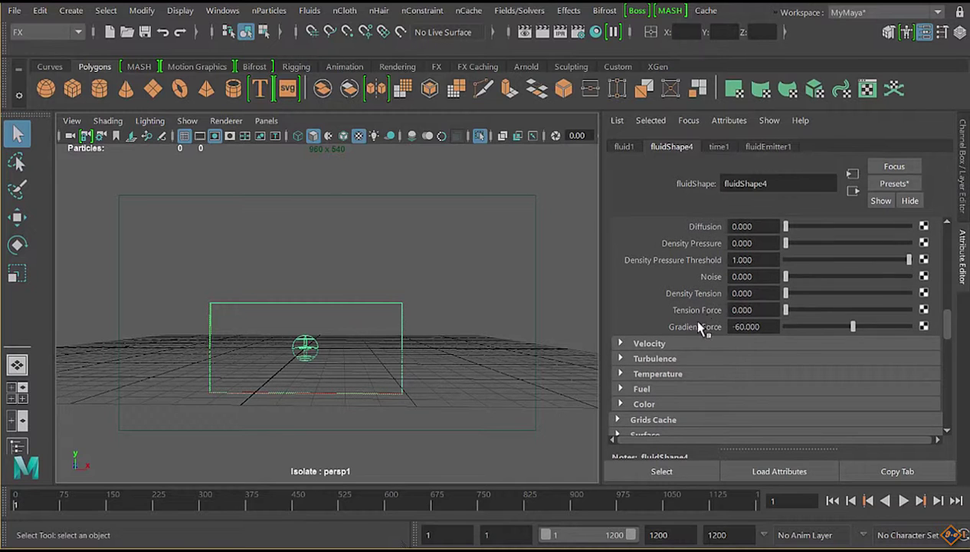
Step: Expand Velocity, set Swirl to 8, and deselect everything
{"action": "left_click", "coordinate": [704, 344]}
{"action": "left_click", "coordinate": [742, 375]}
{"action": "type", "text": "8"}
{"action": "key", "text": "Return"}
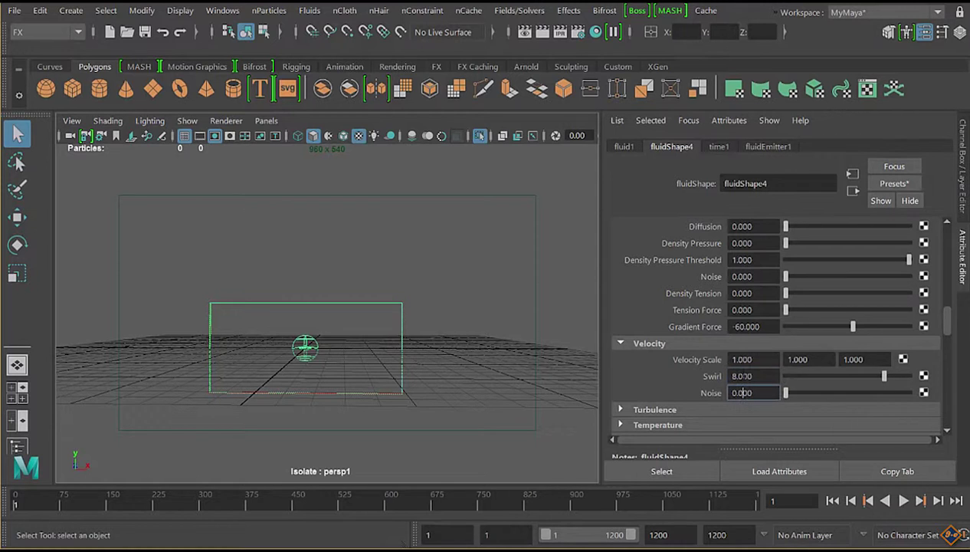
{"action": "scroll", "coordinate": [684, 352], "scroll_direction": "down", "scroll_amount": 2}
{"action": "scroll", "coordinate": [684, 363], "scroll_direction": "down", "scroll_amount": 1}
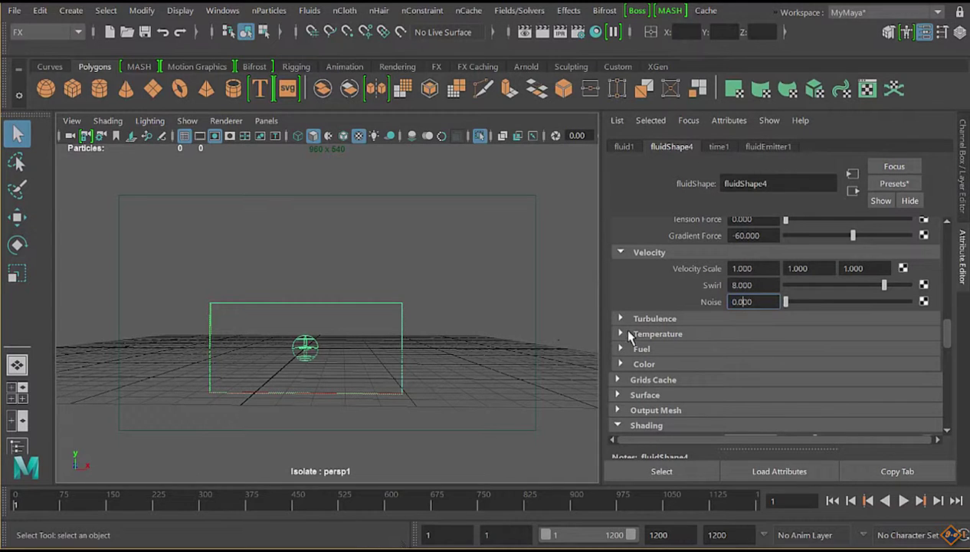
{"action": "left_click", "coordinate": [342, 337]}
Step: Move the fluid container up along Y
{"action": "left_click", "coordinate": [306, 347]}
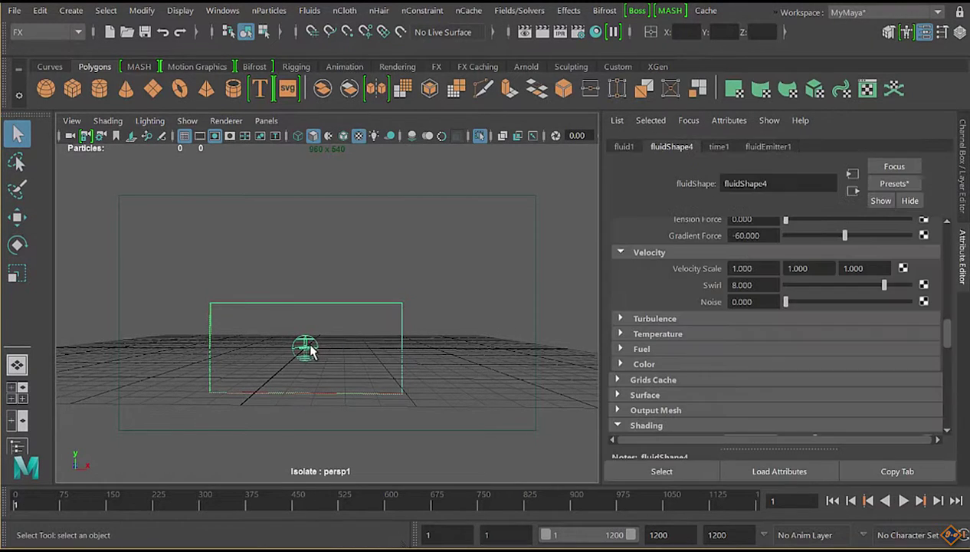
{"action": "left_click", "coordinate": [17, 217]}
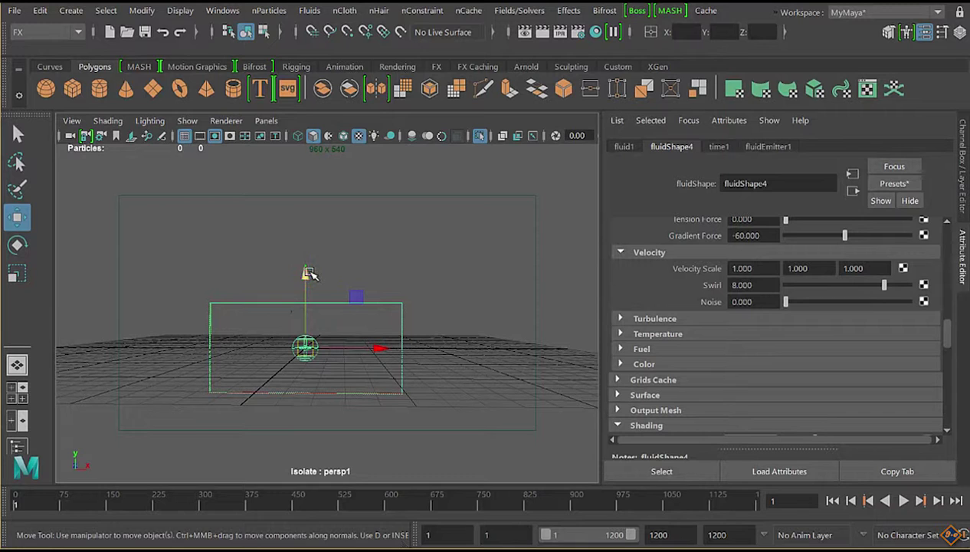
{"action": "left_click_drag", "start_coordinate": [309, 274], "coordinate": [309, 314]}
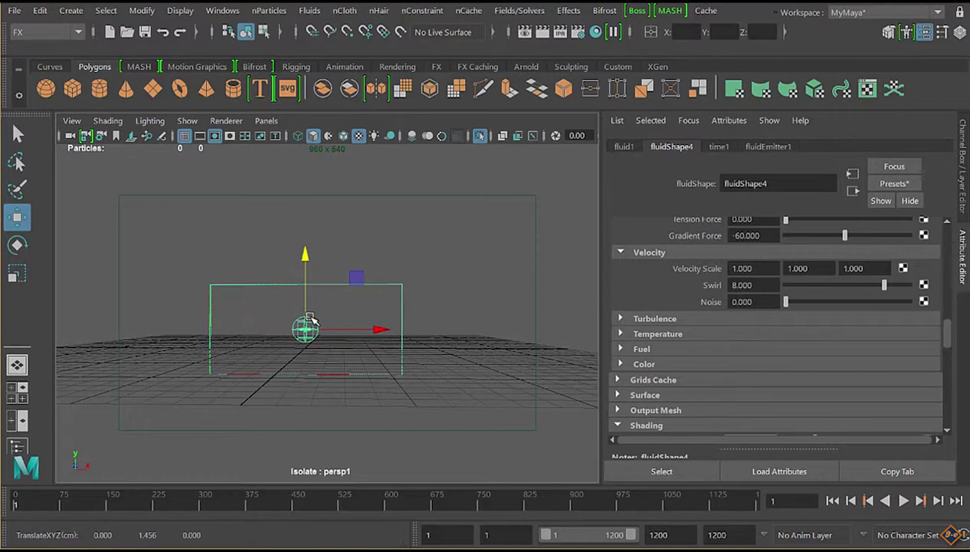
Step: Lower fluidEmitter1 to the container's base and scale it wide along X
{"action": "left_click", "coordinate": [349, 237]}
{"action": "left_click", "coordinate": [310, 320]}
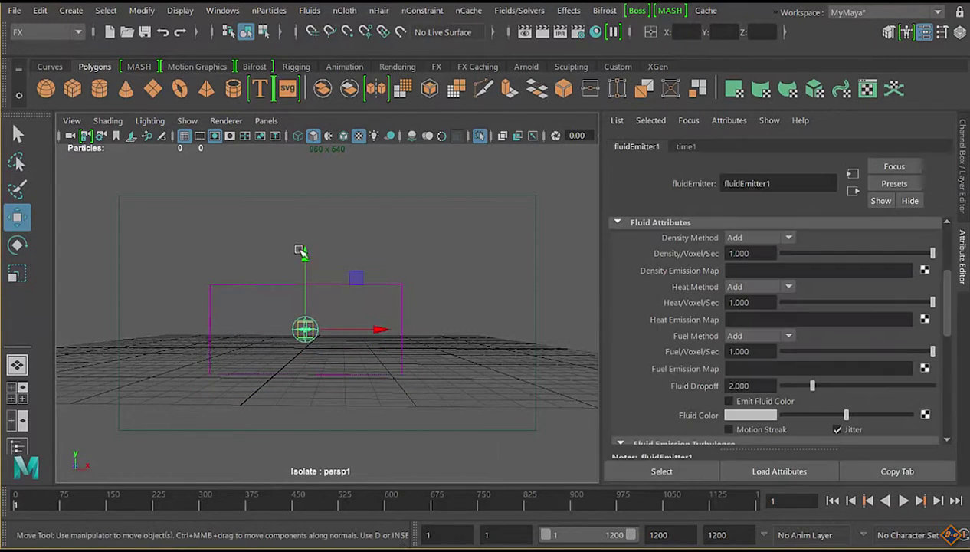
{"action": "left_click_drag", "start_coordinate": [303, 259], "coordinate": [305, 301]}
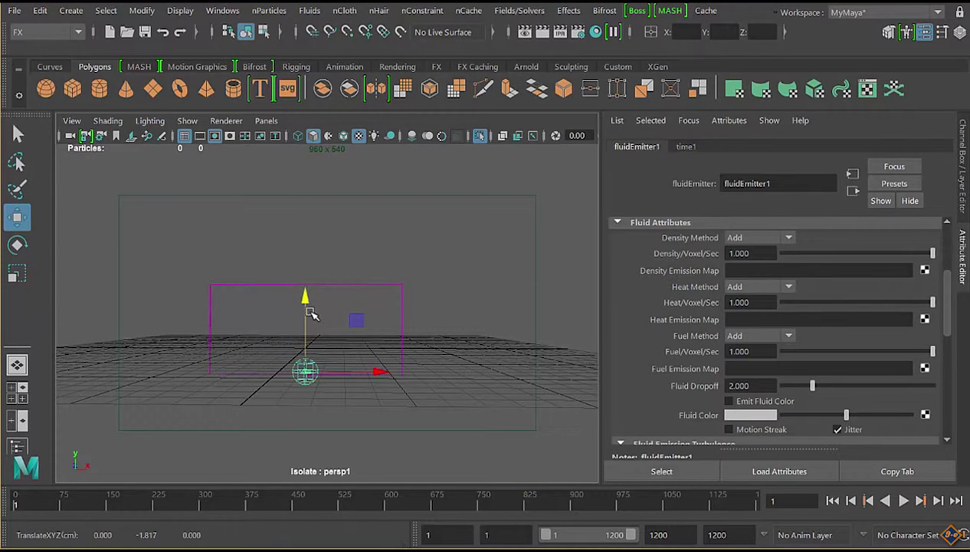
{"action": "left_click", "coordinate": [11, 276]}
{"action": "left_click_drag", "start_coordinate": [380, 372], "coordinate": [668, 349]}
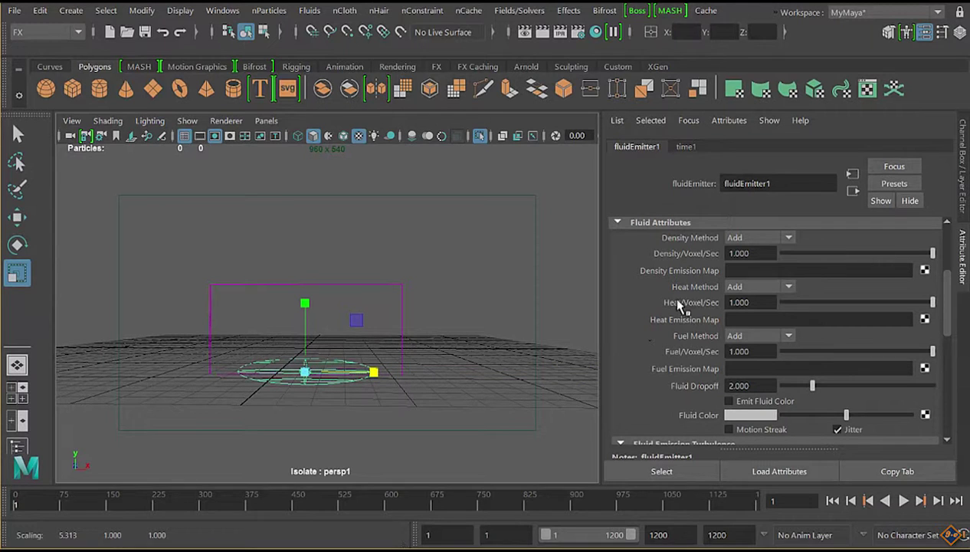
Step: Set fluidEmitter1's Heat Method and Fuel Method to No Emission
{"action": "left_click", "coordinate": [755, 286]}
{"action": "left_click", "coordinate": [747, 301]}
{"action": "scroll", "coordinate": [734, 310], "scroll_direction": "down", "scroll_amount": 2}
{"action": "left_click", "coordinate": [735, 277]}
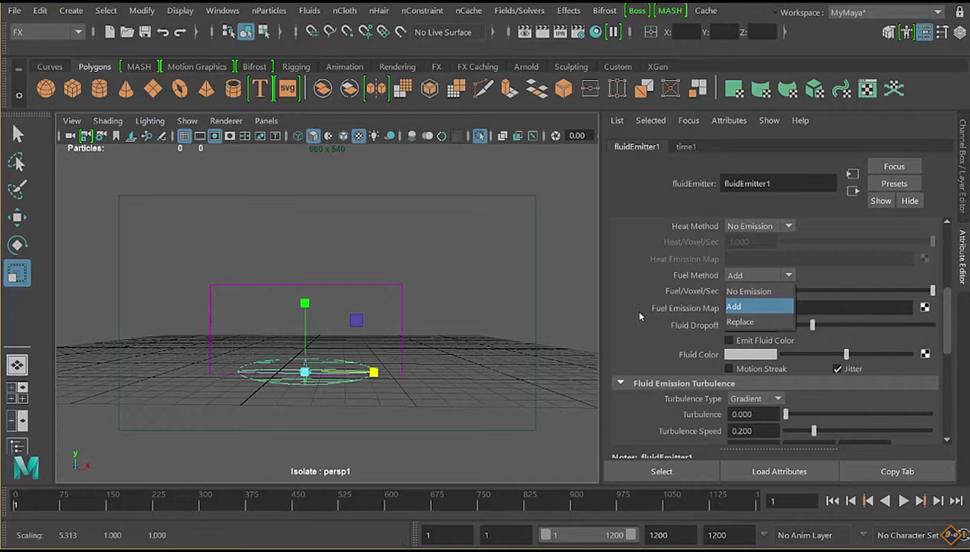
{"action": "left_click", "coordinate": [724, 292]}
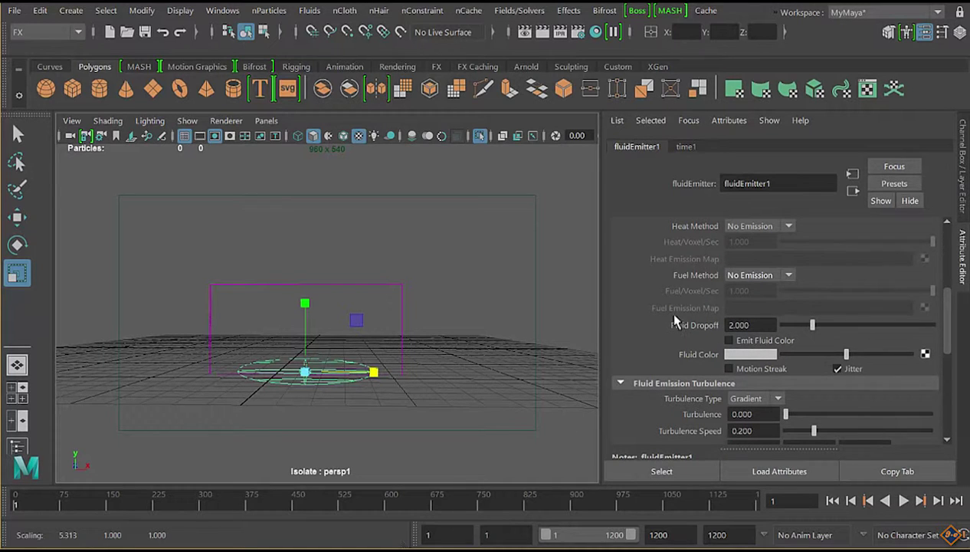
{"action": "scroll", "coordinate": [674, 320], "scroll_direction": "down", "scroll_amount": 1}
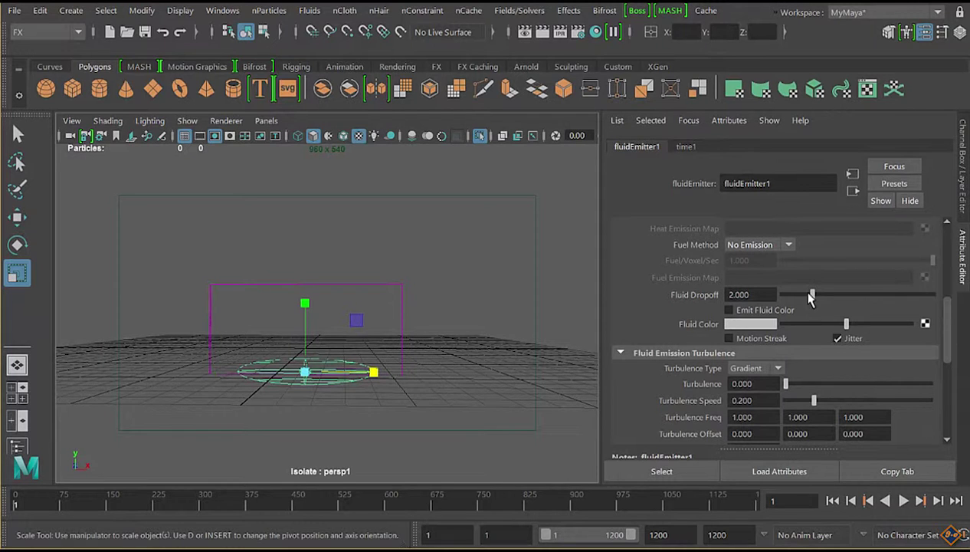
{"action": "scroll", "coordinate": [704, 346], "scroll_direction": "down", "scroll_amount": 3}
Step: Keep Gradient turbulence, set Turbulence to 2.5 and Detail Turbulence to 1
{"action": "left_click", "coordinate": [747, 283]}
{"action": "left_click", "coordinate": [742, 288]}
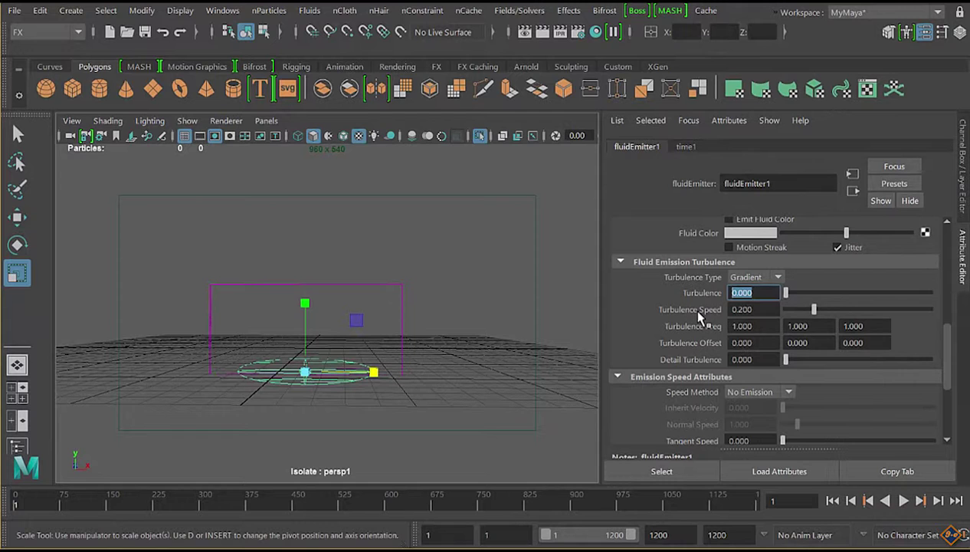
{"action": "type", "text": "25"}
{"action": "key", "text": "Return"}
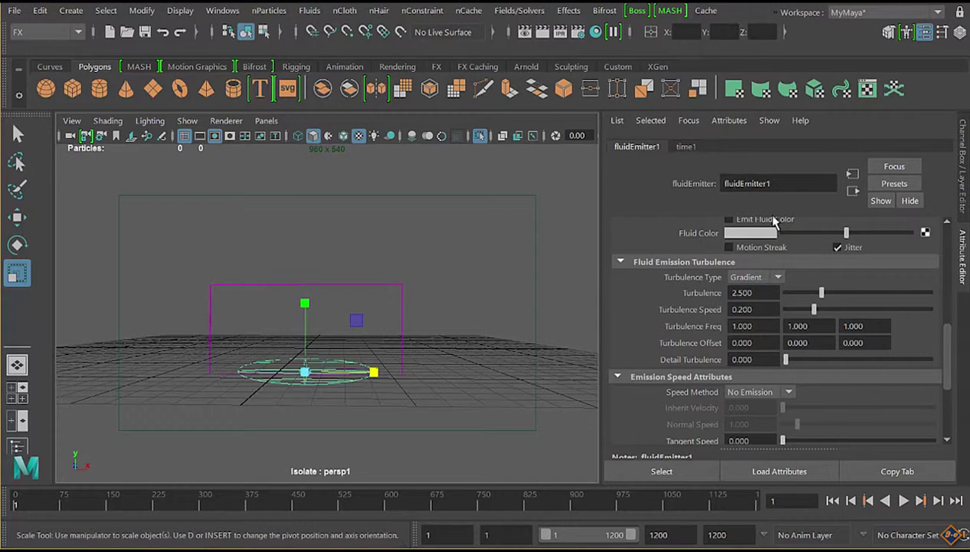
{"action": "left_click", "coordinate": [741, 359]}
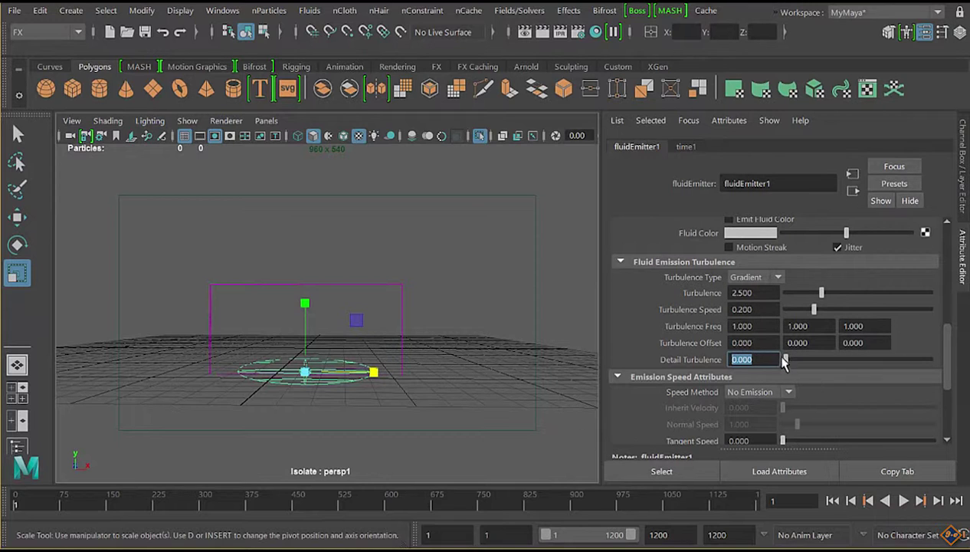
{"action": "left_click_drag", "start_coordinate": [787, 362], "coordinate": [943, 363]}
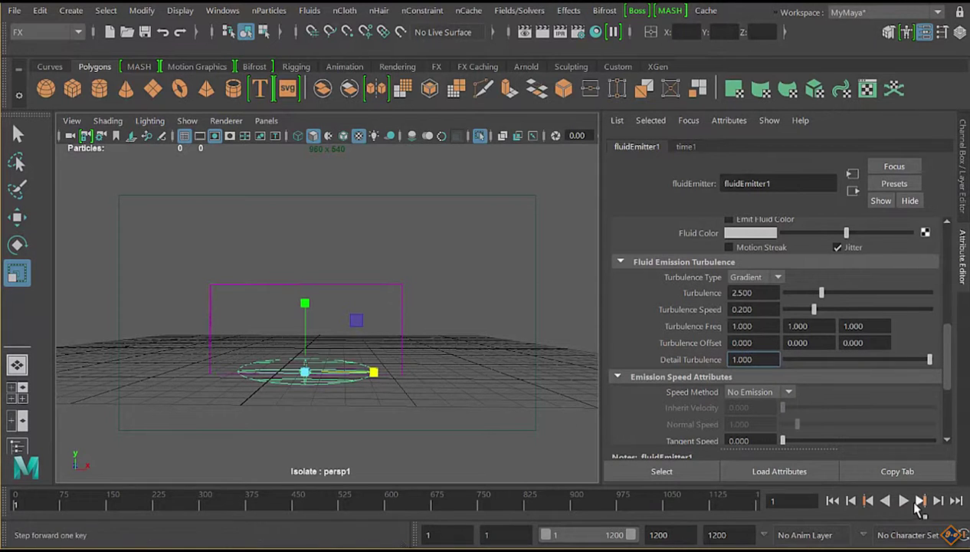
Step: Play the simulation to frame 155, then select the fluid container to show fluidShape4
{"action": "left_click", "coordinate": [904, 499]}
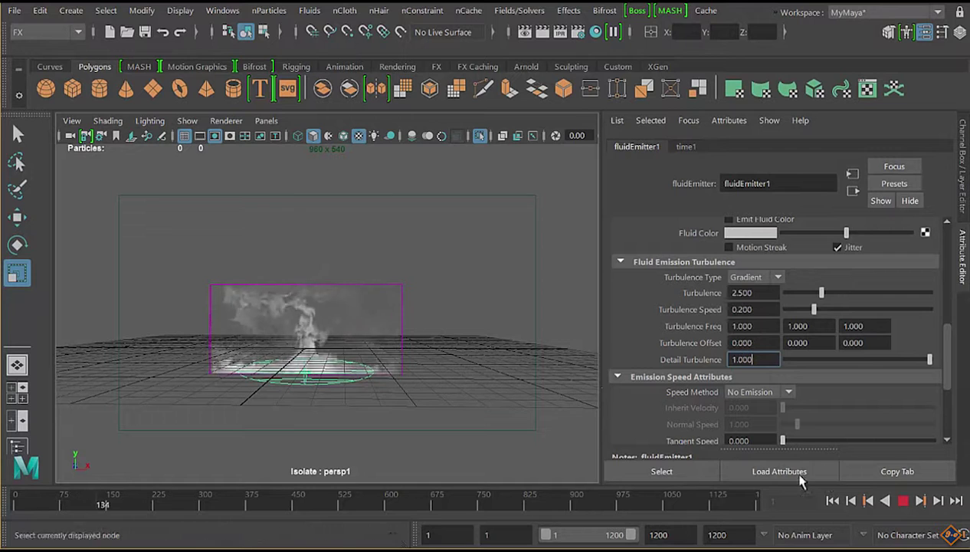
{"action": "left_click", "coordinate": [904, 500]}
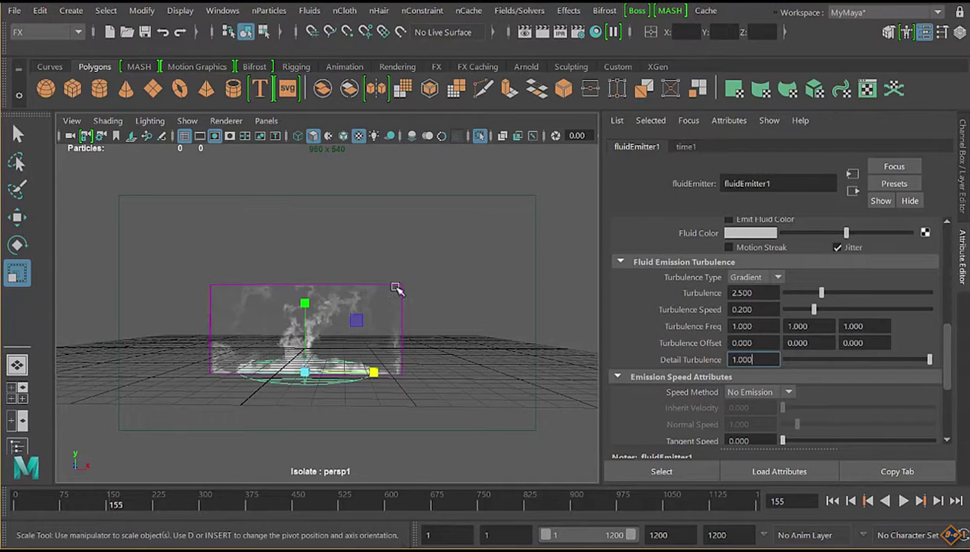
{"action": "left_click_drag", "start_coordinate": [379, 286], "coordinate": [443, 381]}
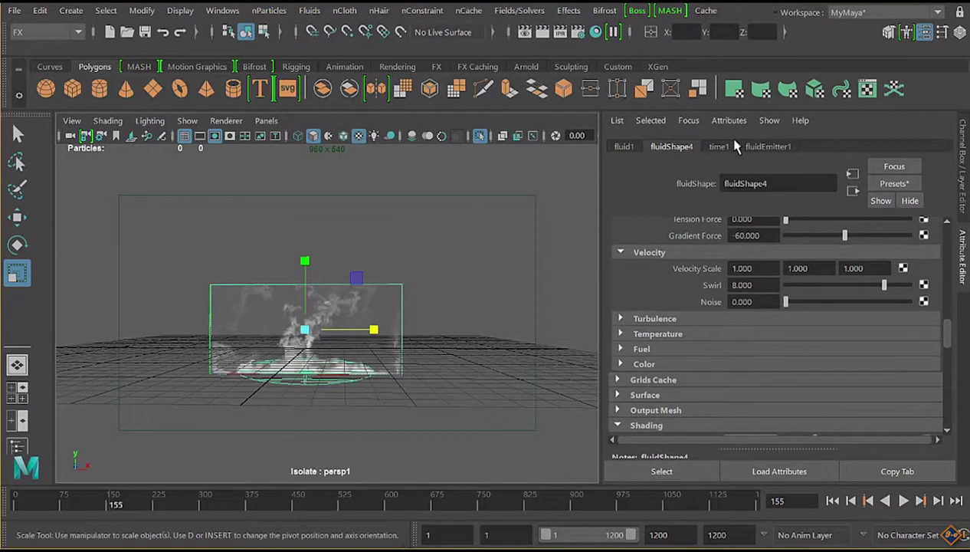
Step: Lower the smoke's Transparency and set Dropoff Shape to Off
{"action": "left_click", "coordinate": [625, 146]}
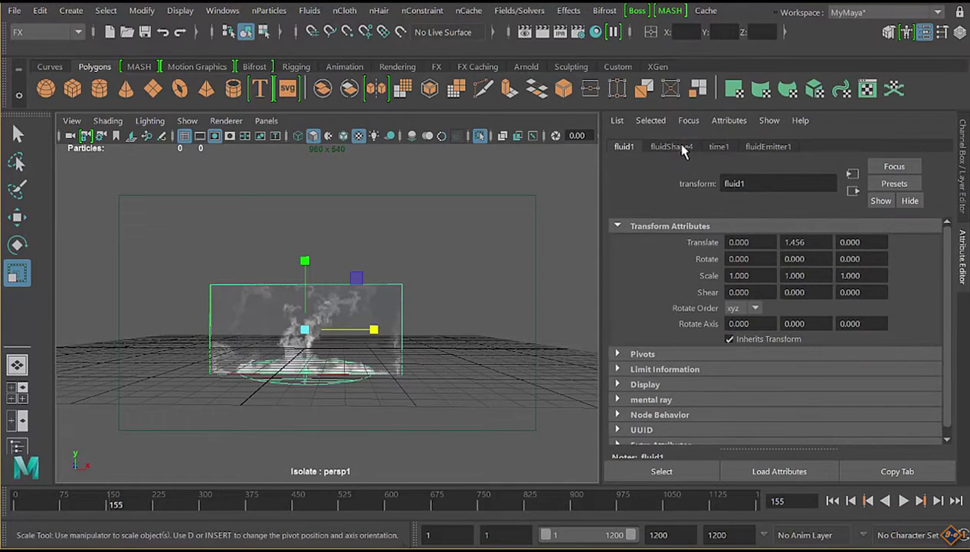
{"action": "left_click", "coordinate": [672, 146]}
{"action": "scroll", "coordinate": [714, 306], "scroll_direction": "down", "scroll_amount": 4}
{"action": "scroll", "coordinate": [684, 305], "scroll_direction": "down", "scroll_amount": 3}
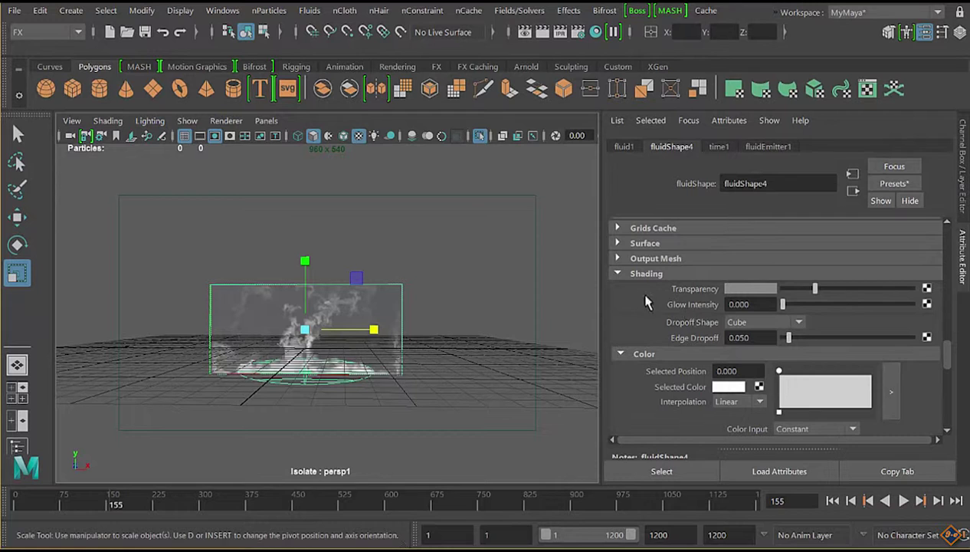
{"action": "left_click_drag", "start_coordinate": [814, 291], "coordinate": [801, 295]}
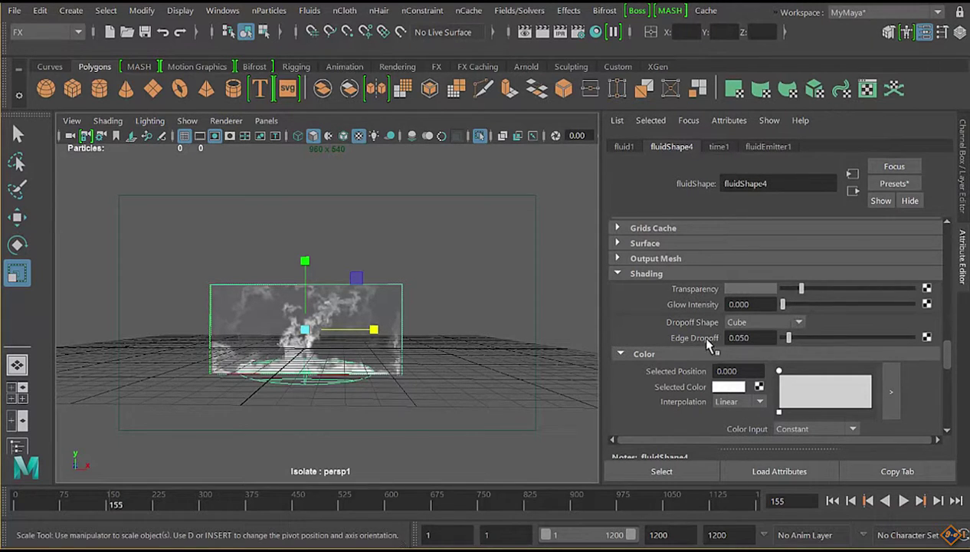
{"action": "left_click", "coordinate": [737, 322]}
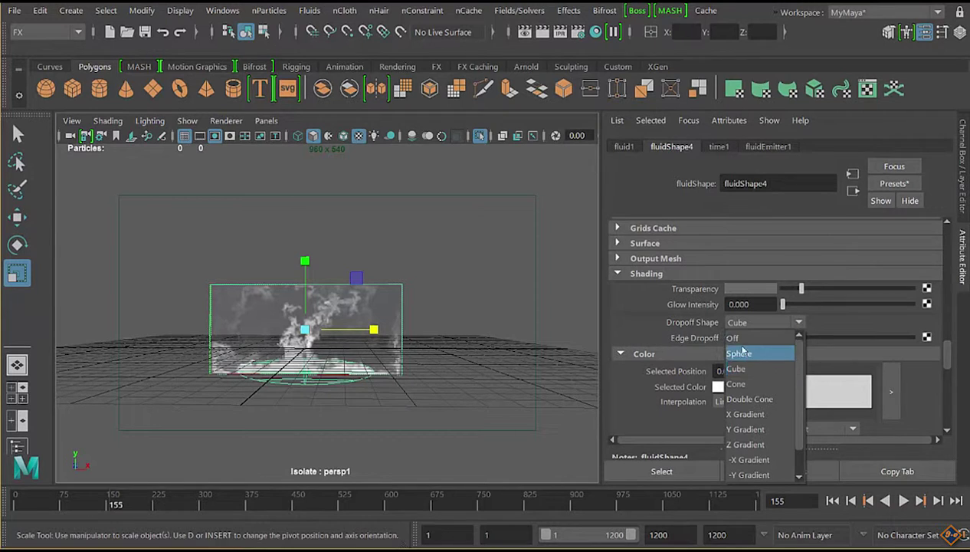
{"action": "left_click", "coordinate": [729, 337]}
Step: Darken the smoke's Selected Color to near-black
{"action": "scroll", "coordinate": [764, 358], "scroll_direction": "down", "scroll_amount": 2}
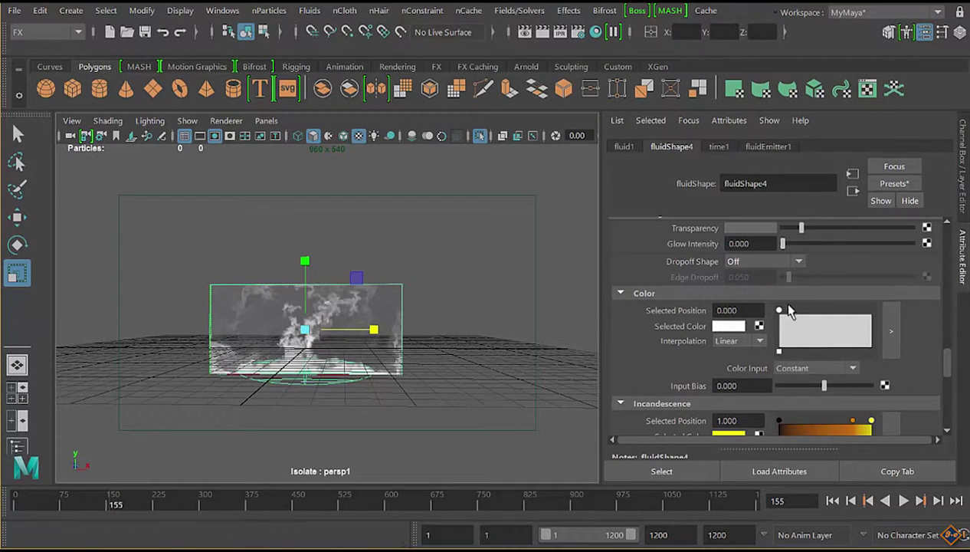
{"action": "left_click", "coordinate": [720, 326]}
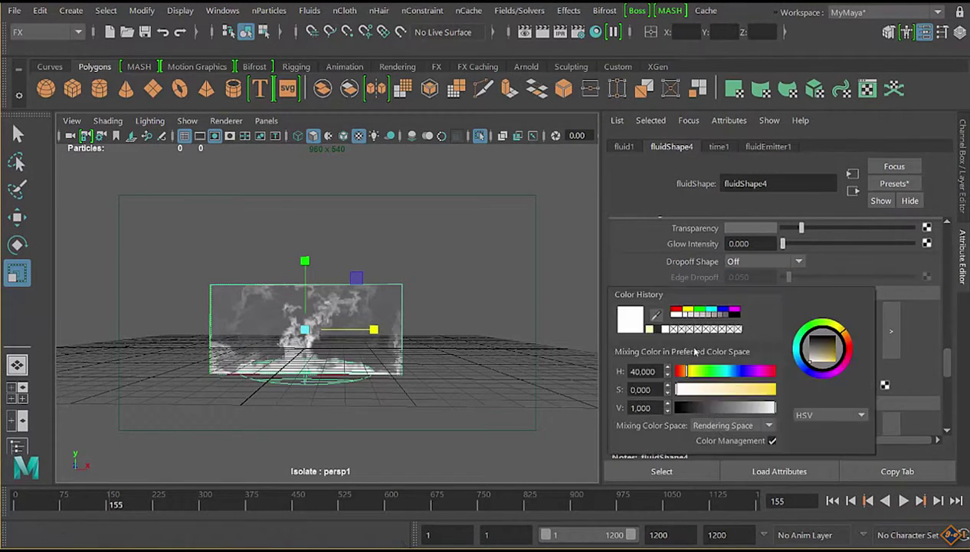
{"action": "left_click_drag", "start_coordinate": [695, 406], "coordinate": [677, 406]}
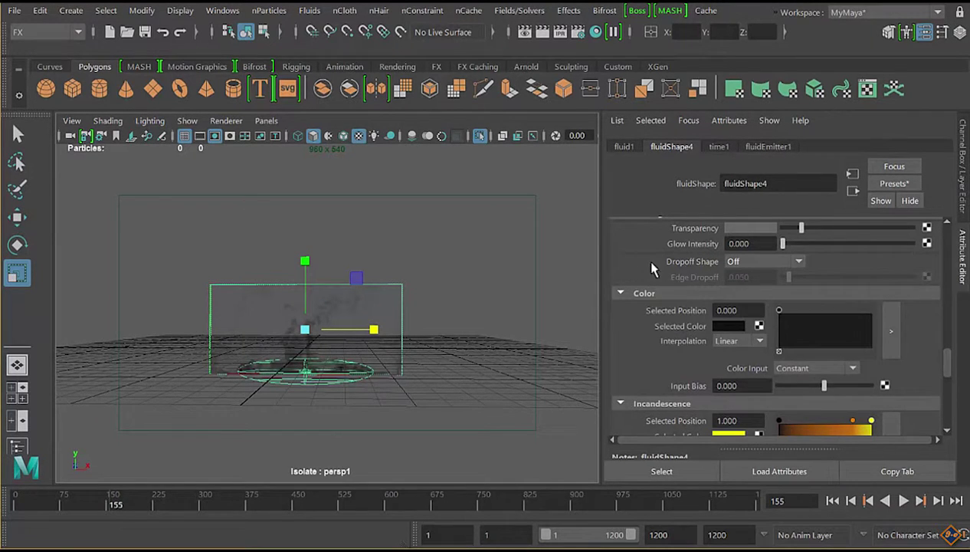
{"action": "scroll", "coordinate": [772, 332], "scroll_direction": "down", "scroll_amount": 1}
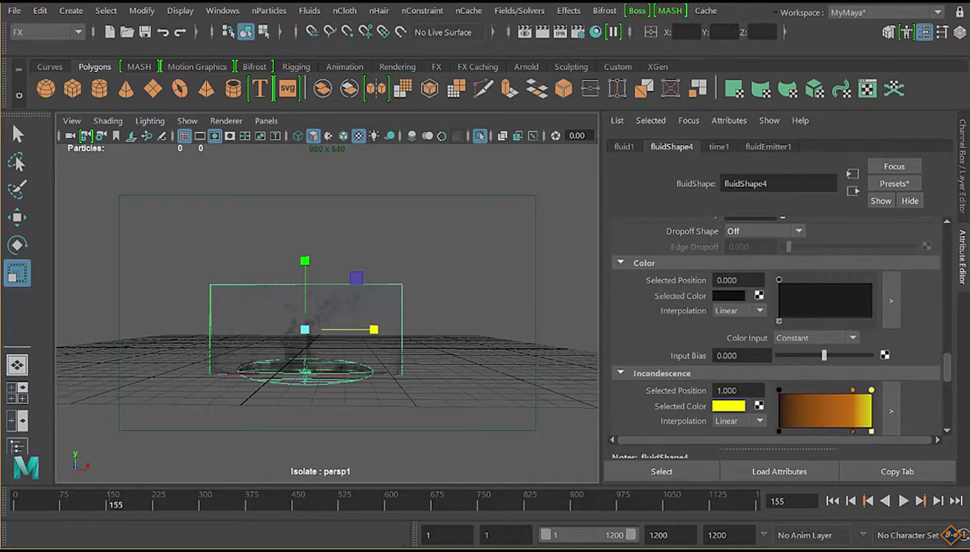
Step: Keep Colour Input Constant, move the black incandescence stop to 0.650 and the orange stop slightly left
{"action": "left_click", "coordinate": [800, 337]}
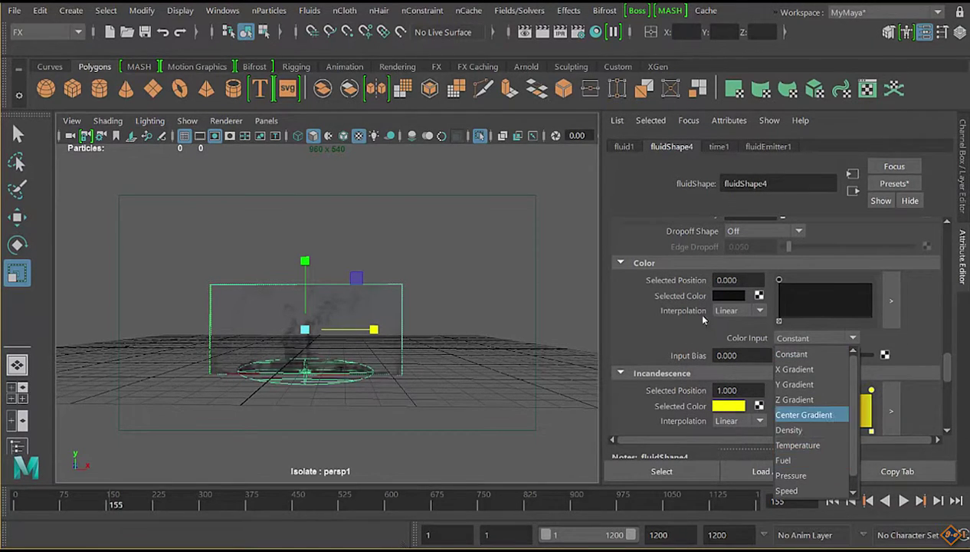
{"action": "left_click", "coordinate": [800, 343]}
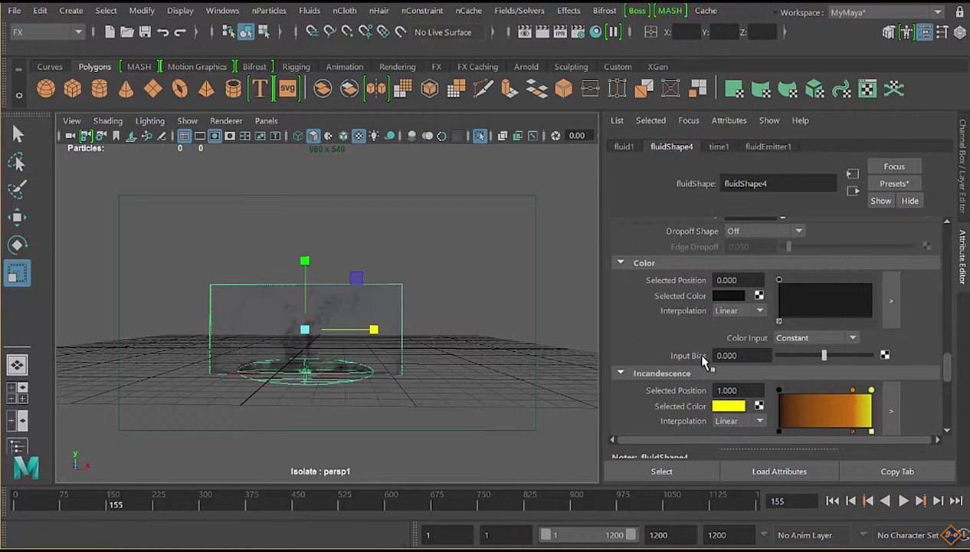
{"action": "scroll", "coordinate": [657, 378], "scroll_direction": "down", "scroll_amount": 2}
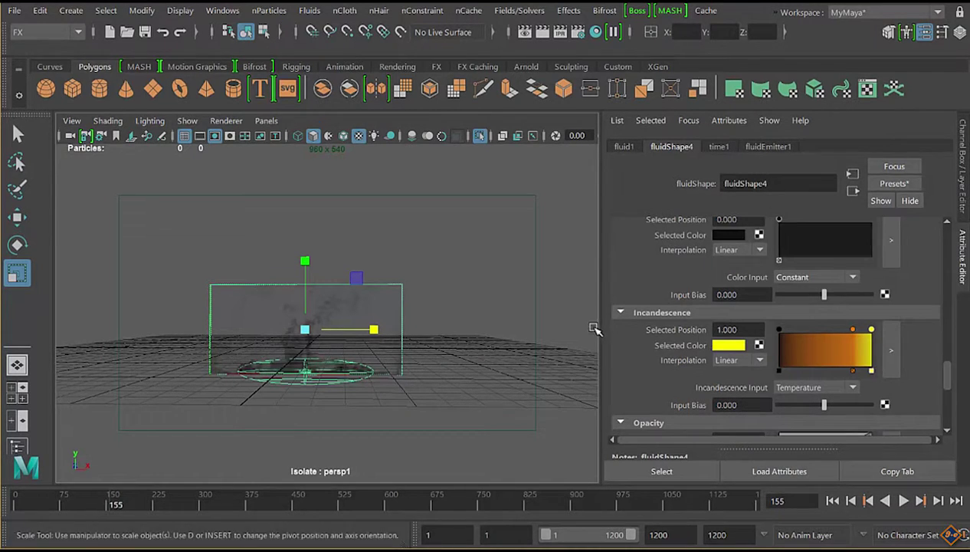
{"action": "left_click_drag", "start_coordinate": [778, 329], "coordinate": [838, 329]}
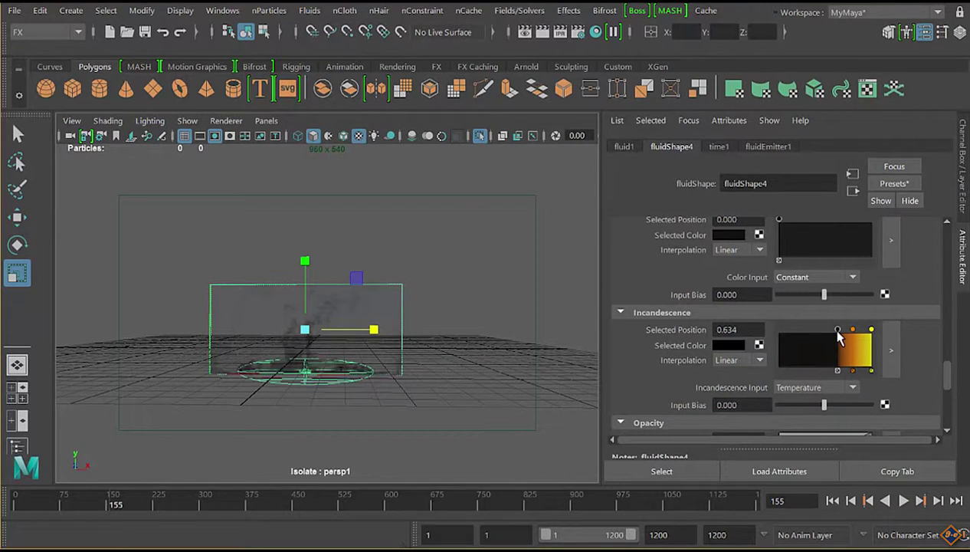
{"action": "left_click_drag", "start_coordinate": [838, 334], "coordinate": [848, 330]}
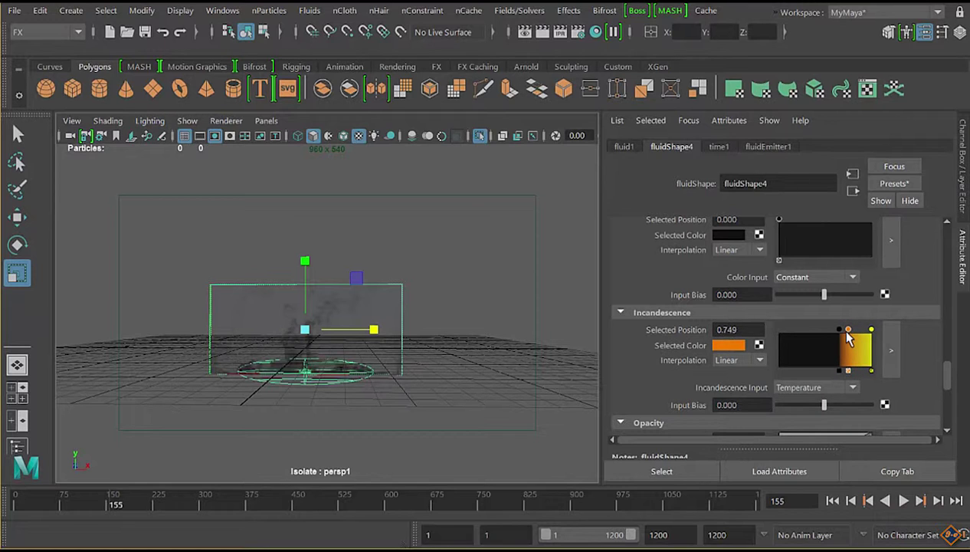
{"action": "left_click_drag", "start_coordinate": [846, 338], "coordinate": [844, 340]}
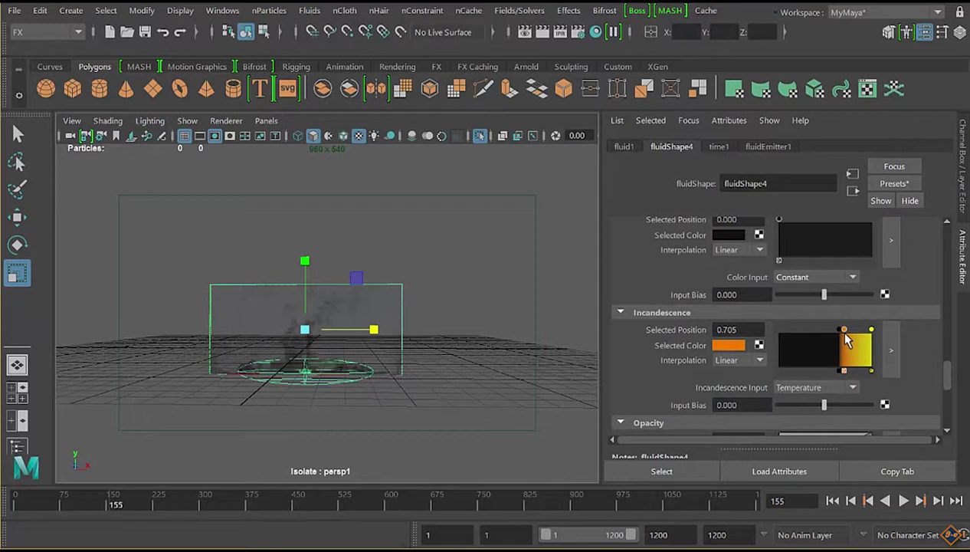
Step: Lower the yellow incandescence stop's saturation to 0.672
{"action": "left_click", "coordinate": [872, 329]}
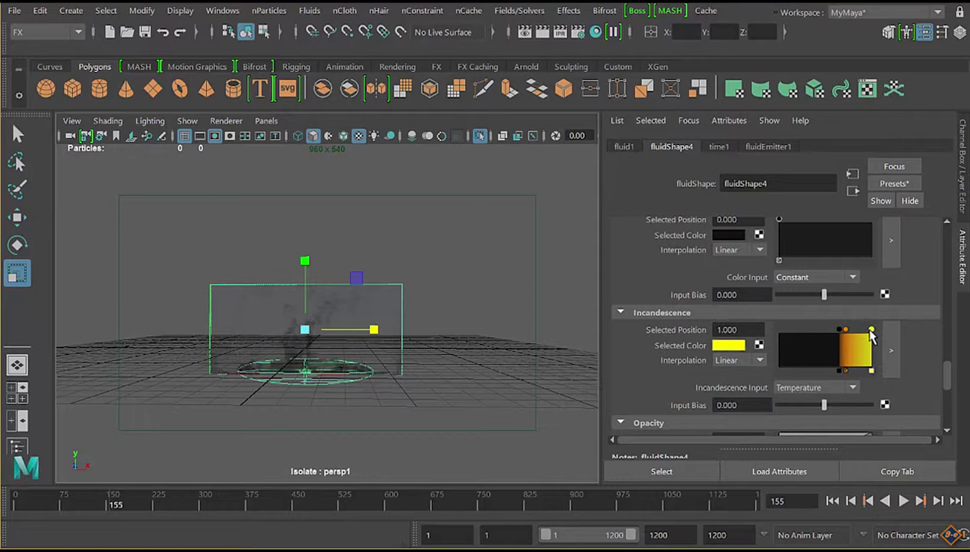
{"action": "left_click", "coordinate": [730, 351]}
{"action": "left_click", "coordinate": [760, 412]}
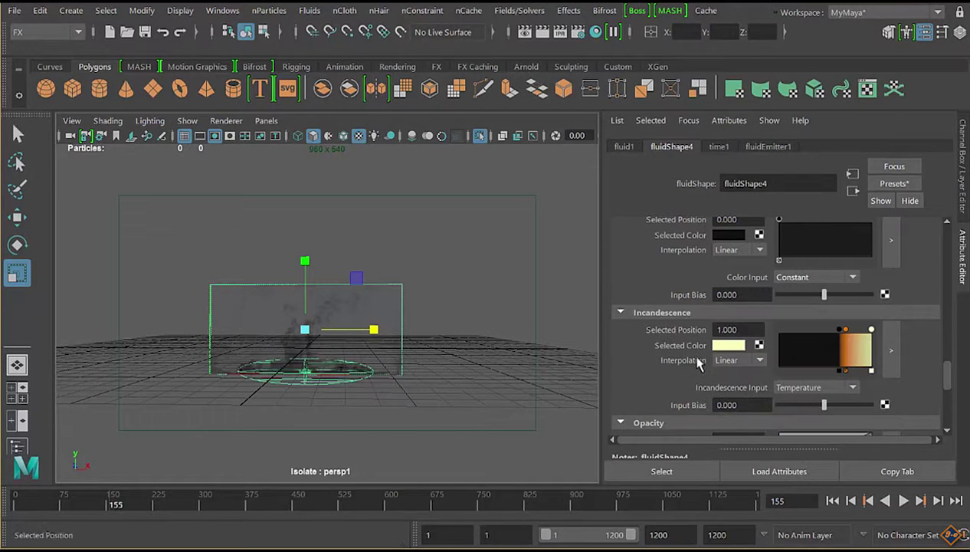
Step: Drive incandescence by Density and raise Input Bias to about 0.355
{"action": "left_click", "coordinate": [793, 389]}
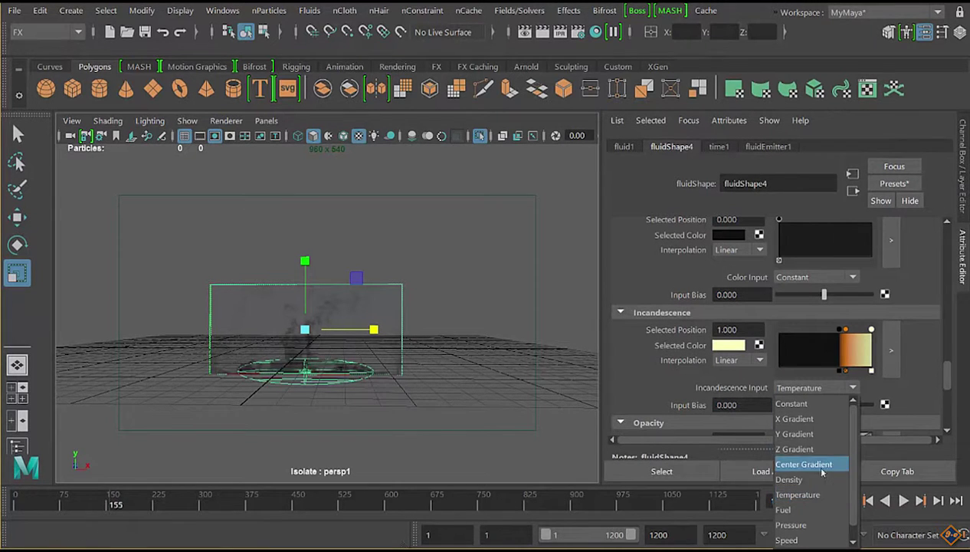
{"action": "left_click", "coordinate": [790, 479]}
{"action": "scroll", "coordinate": [682, 333], "scroll_direction": "down", "scroll_amount": 1}
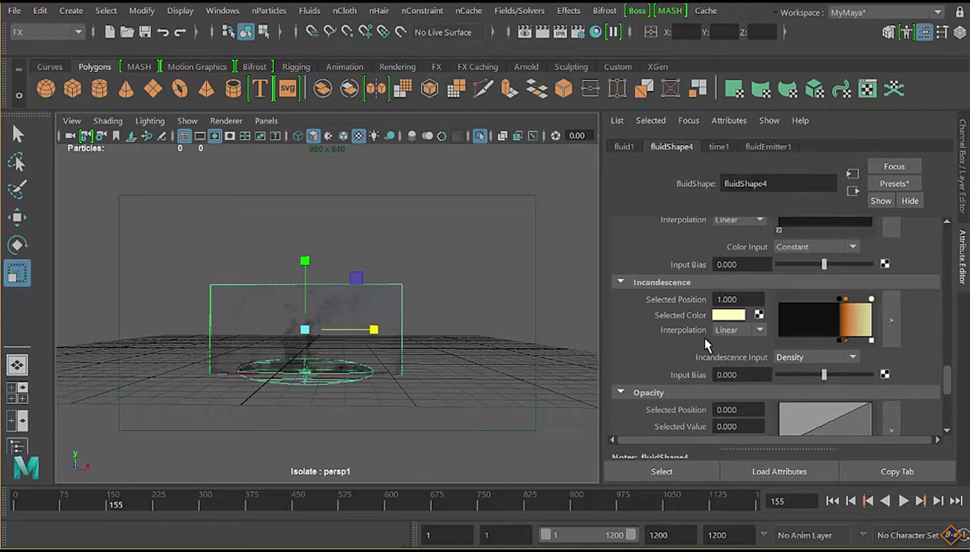
{"action": "left_click_drag", "start_coordinate": [823, 375], "coordinate": [839, 375]}
Step: Play the fire simulation from the start and stop at frame 37
{"action": "left_click", "coordinate": [832, 500]}
{"action": "left_click", "coordinate": [903, 500]}
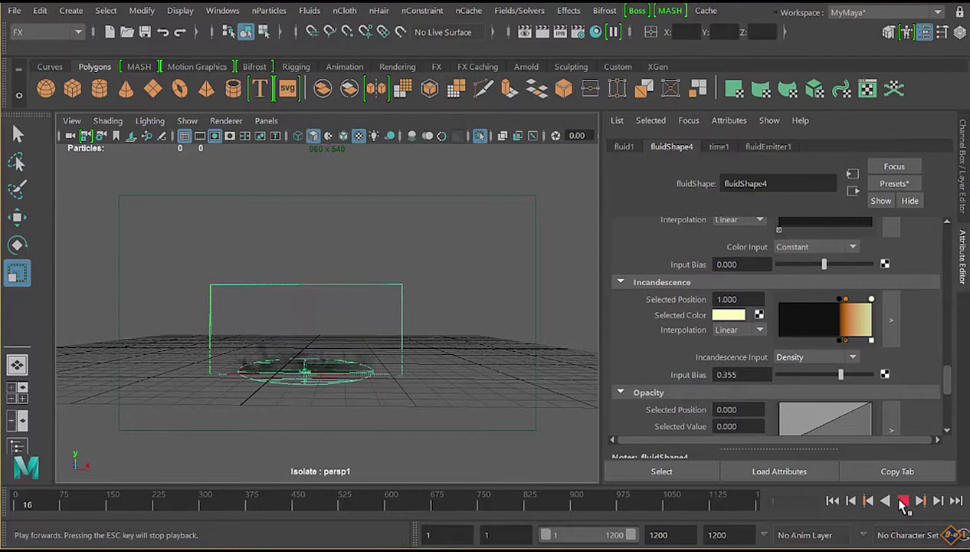
{"action": "left_click", "coordinate": [903, 500]}
Step: Move the view closer to the container and raise Incandescence Input Bias to 0.814
{"action": "right_click_drag", "start_coordinate": [339, 408], "coordinate": [458, 389], "text": "alt"}
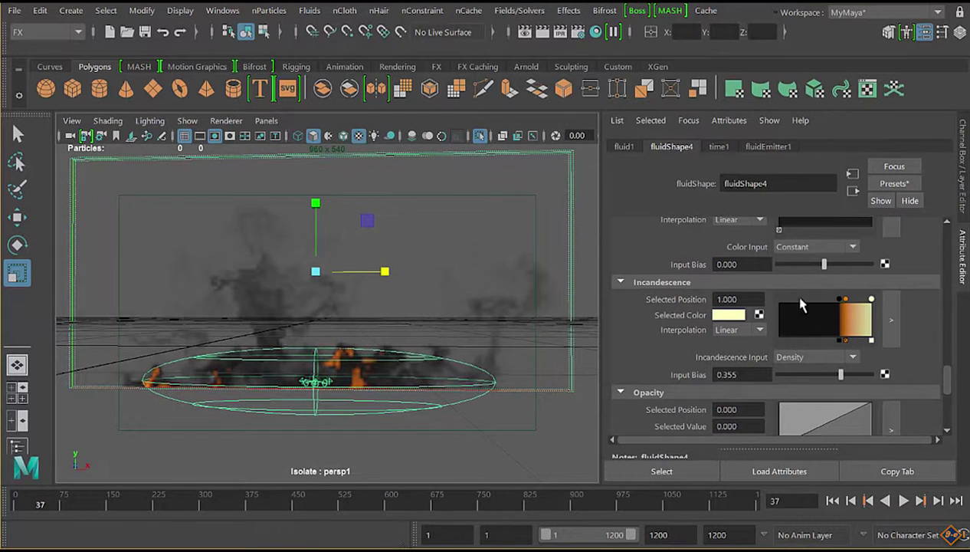
{"action": "left_click_drag", "start_coordinate": [843, 381], "coordinate": [863, 382]}
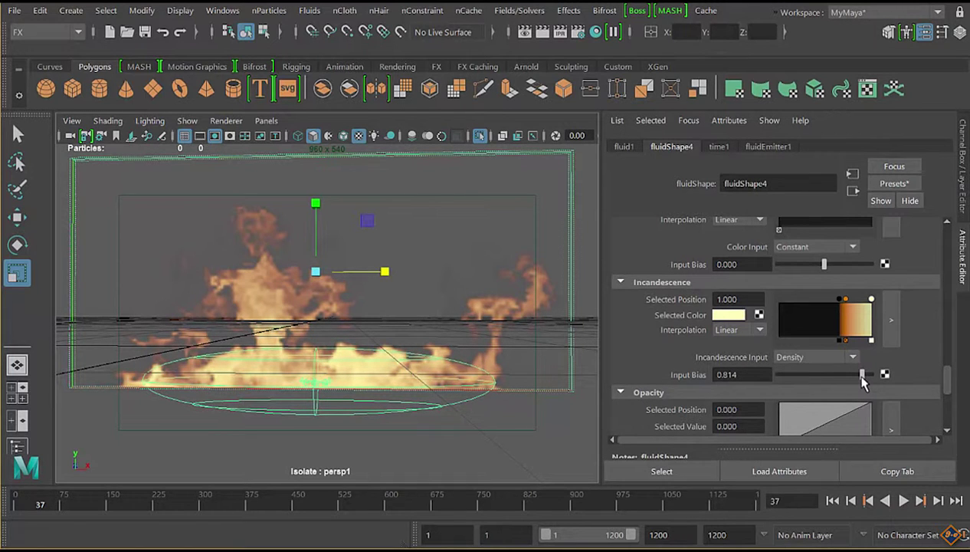
{"action": "scroll", "coordinate": [706, 350], "scroll_direction": "down", "scroll_amount": 1}
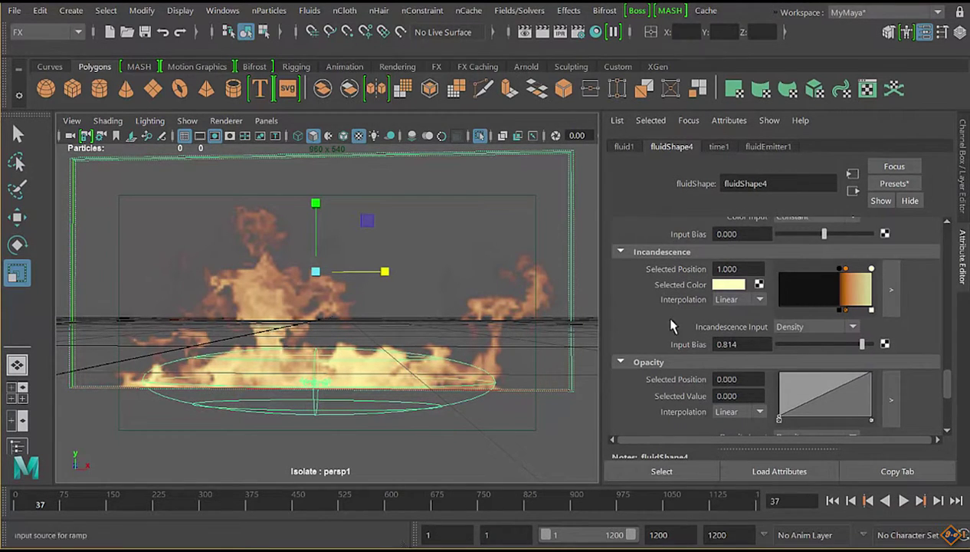
Step: In the large Opacity ramp editor, add a zero point, raise a peak to full opacity, drop the right end to zero
{"action": "scroll", "coordinate": [743, 368], "scroll_direction": "down", "scroll_amount": 1}
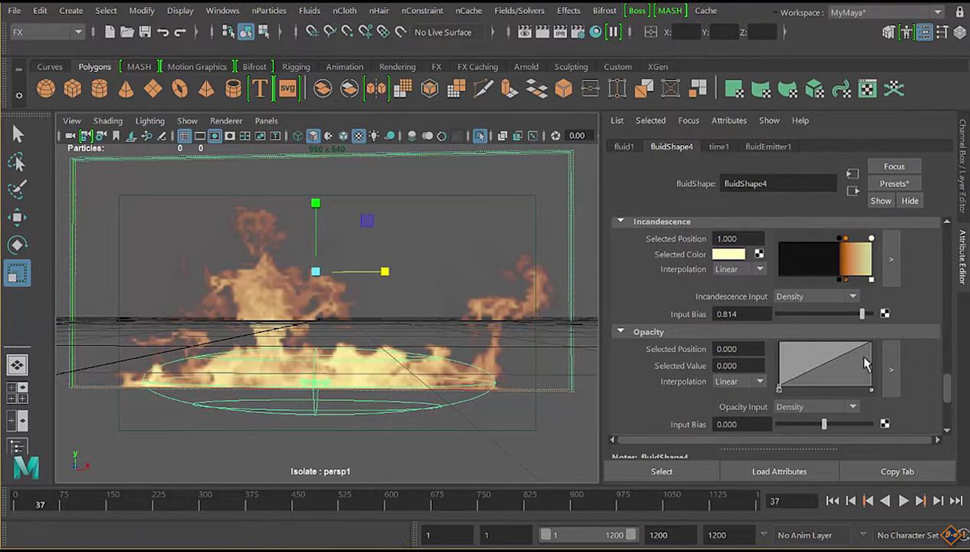
{"action": "left_click", "coordinate": [891, 366]}
{"action": "left_click", "coordinate": [321, 456]}
{"action": "mouse_move", "coordinate": [322, 456]}
{"action": "left_mouse_down"}
{"action": "mouse_move", "coordinate": [340, 498]}
{"action": "mouse_move", "coordinate": [285, 511]}
{"action": "left_mouse_up"}
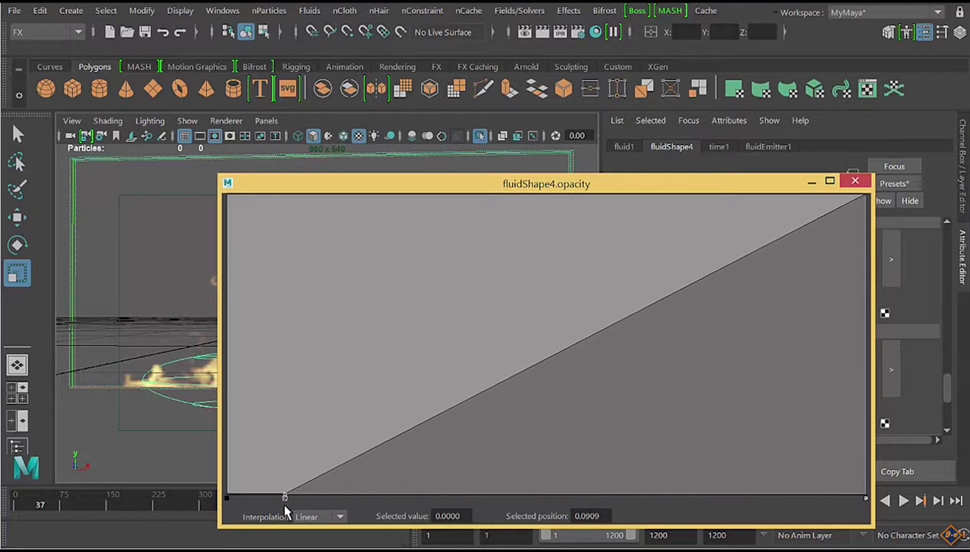
{"action": "mouse_move", "coordinate": [394, 421]}
{"action": "left_mouse_down"}
{"action": "mouse_move", "coordinate": [463, 183]}
{"action": "mouse_move", "coordinate": [502, 450]}
{"action": "mouse_move", "coordinate": [538, 496]}
{"action": "mouse_move", "coordinate": [521, 496]}
{"action": "left_mouse_up"}
{"action": "mouse_move", "coordinate": [865, 198]}
{"action": "left_mouse_down"}
{"action": "mouse_move", "coordinate": [879, 365]}
{"action": "mouse_move", "coordinate": [914, 536]}
{"action": "left_mouse_up"}
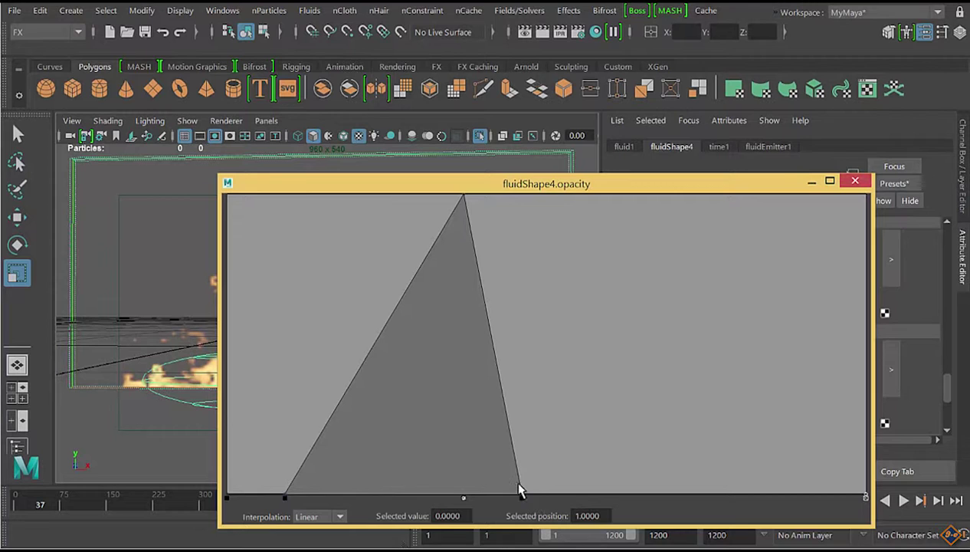
Step: Curve the left slope and pull in the right slope to sharpen the peak near 0.37
{"action": "mouse_move", "coordinate": [521, 497]}
{"action": "left_mouse_down"}
{"action": "mouse_move", "coordinate": [557, 498]}
{"action": "mouse_move", "coordinate": [534, 499]}
{"action": "left_mouse_up"}
{"action": "left_click", "coordinate": [557, 499]}
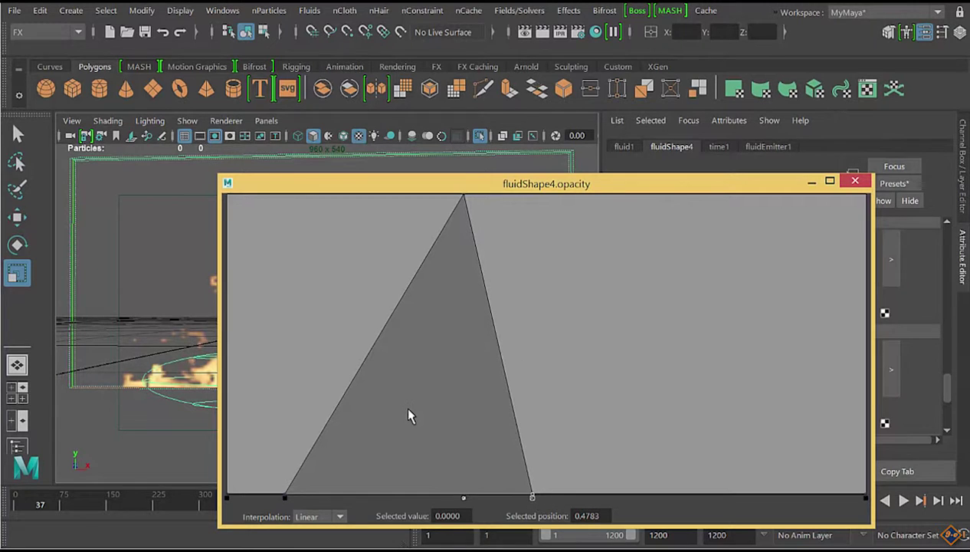
{"action": "left_click_drag", "start_coordinate": [336, 420], "coordinate": [353, 439]}
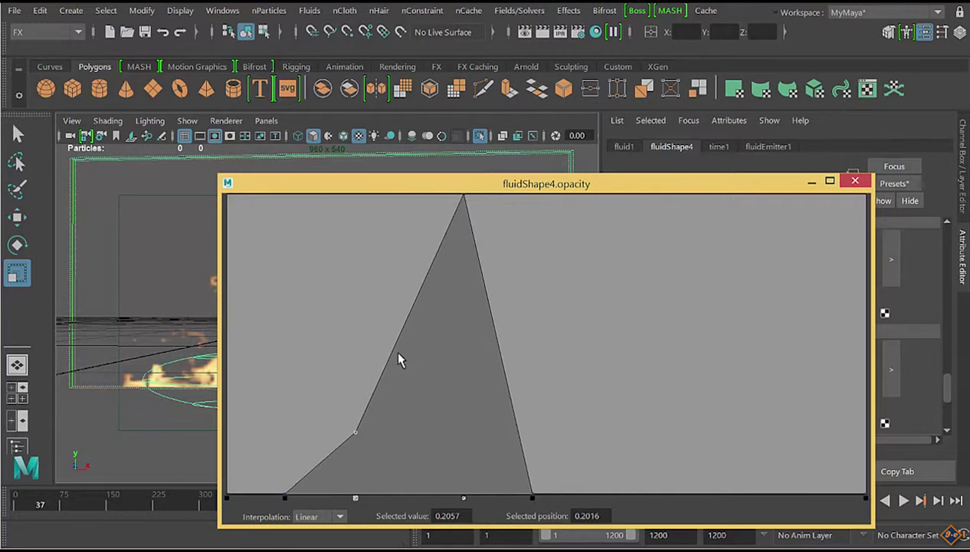
{"action": "left_click_drag", "start_coordinate": [399, 355], "coordinate": [410, 358]}
{"action": "left_click_drag", "start_coordinate": [493, 349], "coordinate": [481, 360]}
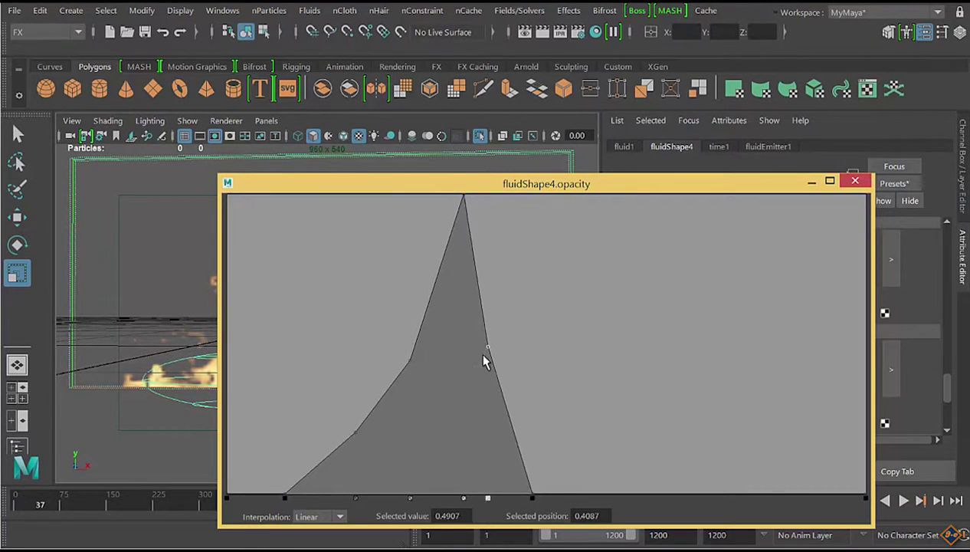
{"action": "left_click_drag", "start_coordinate": [502, 427], "coordinate": [493, 442]}
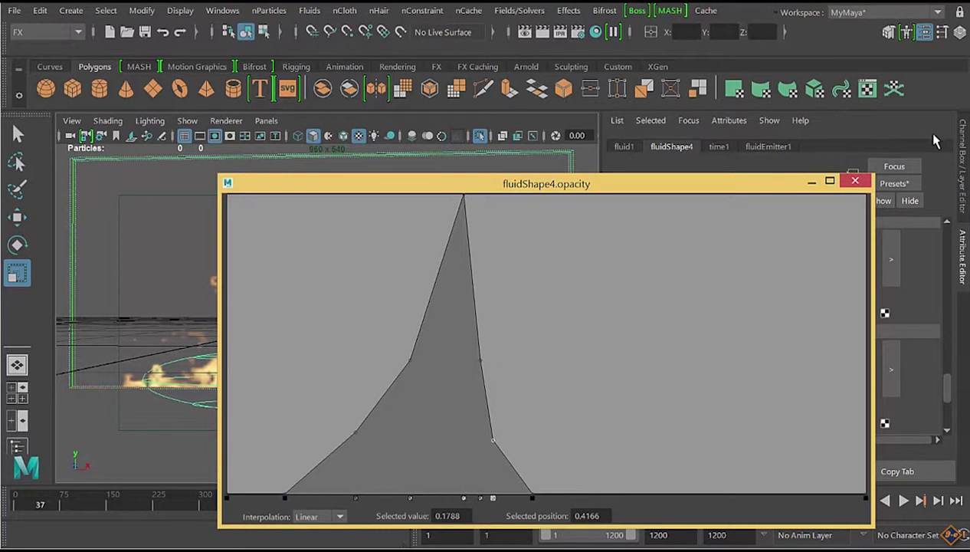
{"action": "left_click", "coordinate": [855, 180]}
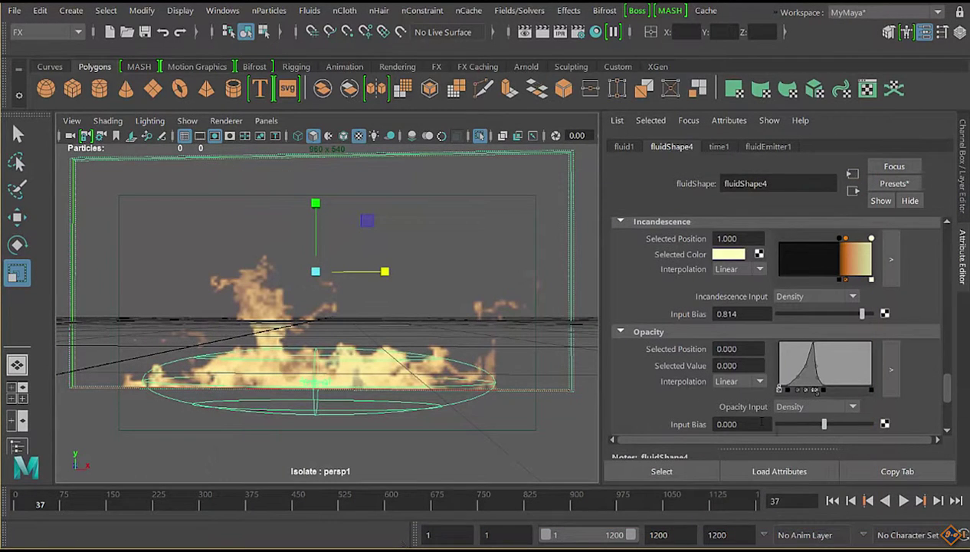
Step: Raise Opacity Input Bias to about 0.257 and nudge Incandescence Input Bias slightly lower
{"action": "mouse_move", "coordinate": [824, 427]}
{"action": "left_mouse_down"}
{"action": "mouse_move", "coordinate": [843, 435]}
{"action": "mouse_move", "coordinate": [835, 429]}
{"action": "left_mouse_up"}
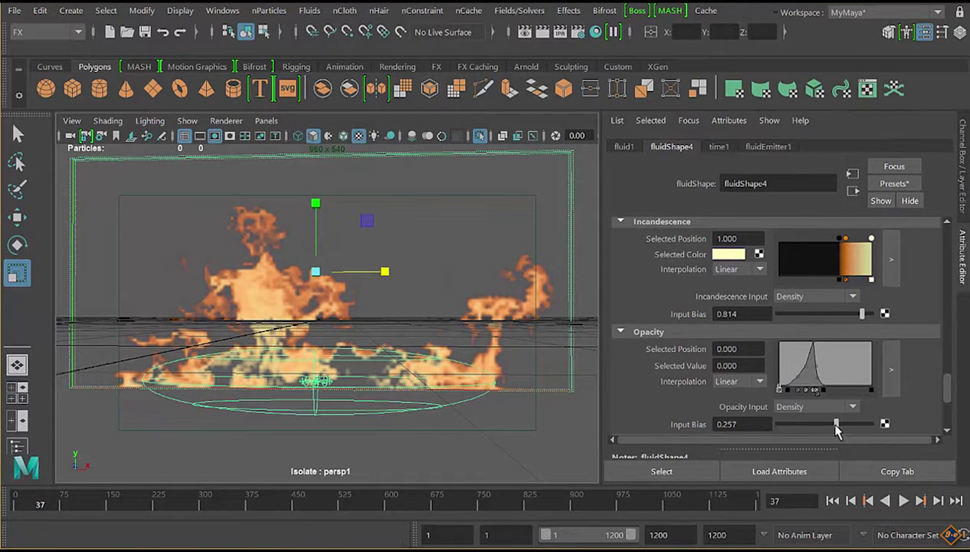
{"action": "left_click_drag", "start_coordinate": [862, 312], "coordinate": [863, 313]}
Step: Replay the simulation from frame 1 to 200, look down on the flame column, and deselect
{"action": "scroll", "coordinate": [776, 356], "scroll_direction": "down", "scroll_amount": 3}
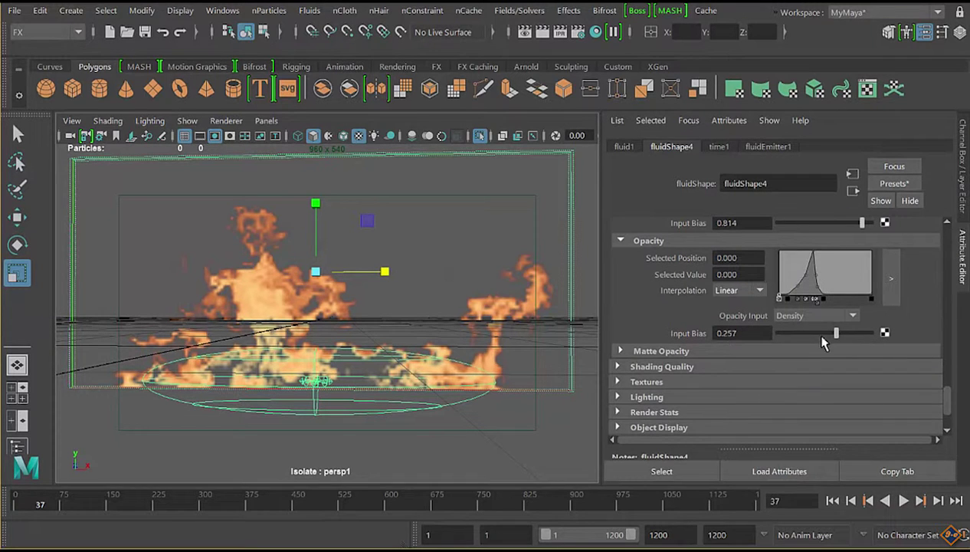
{"action": "left_click", "coordinate": [833, 502]}
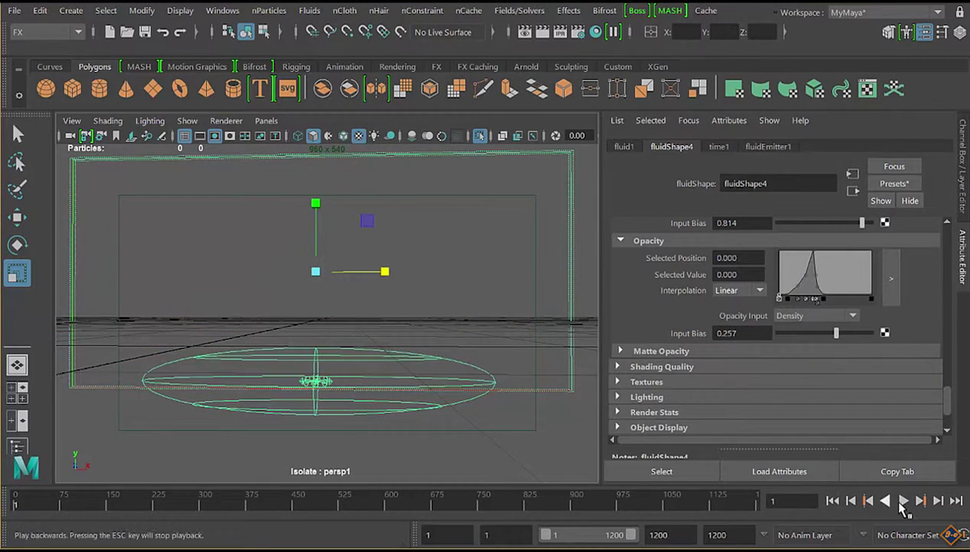
{"action": "left_click", "coordinate": [903, 502]}
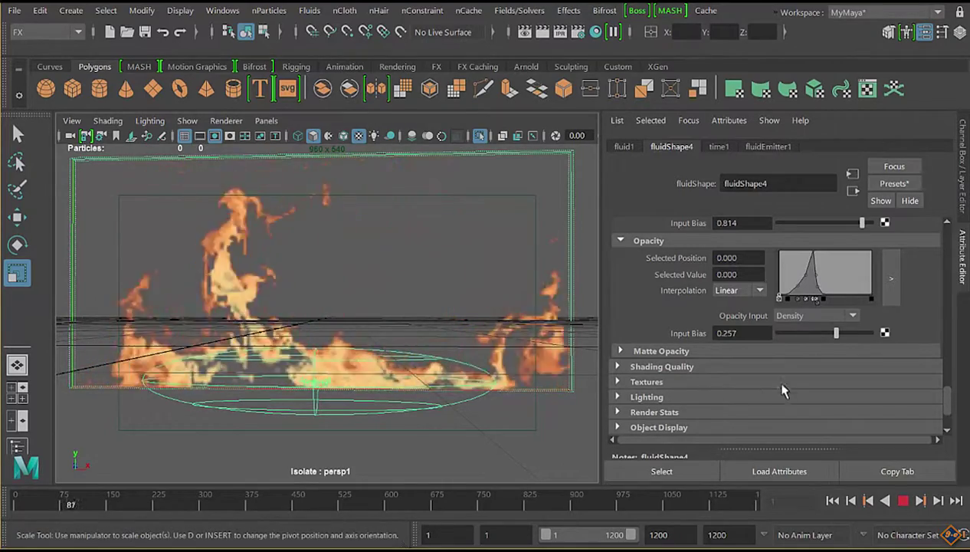
{"action": "left_click", "coordinate": [904, 505]}
{"action": "scroll", "coordinate": [460, 357], "scroll_direction": "down", "scroll_amount": 3}
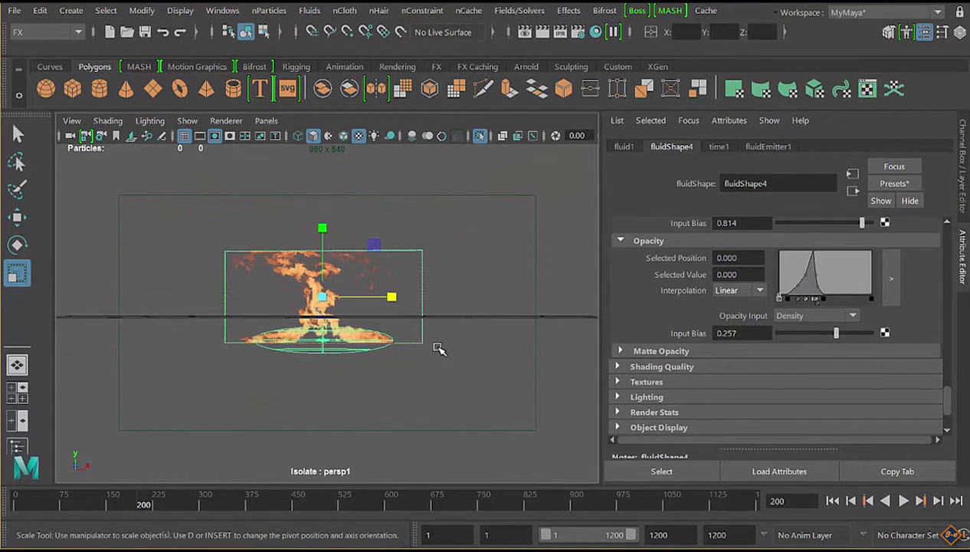
{"action": "scroll", "coordinate": [427, 352], "scroll_direction": "up", "scroll_amount": 2}
{"action": "mouse_move", "coordinate": [392, 339]}
{"action": "left_mouse_down", "text": "alt"}
{"action": "mouse_move", "coordinate": [373, 353]}
{"action": "mouse_move", "coordinate": [396, 354]}
{"action": "mouse_move", "coordinate": [377, 351]}
{"action": "left_mouse_up", "text": "alt"}
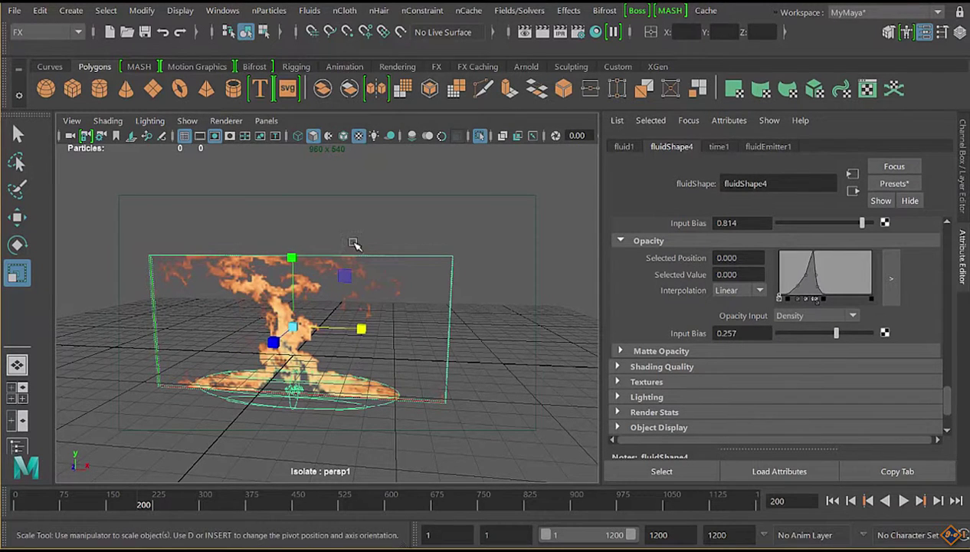
{"action": "left_click", "coordinate": [317, 407]}
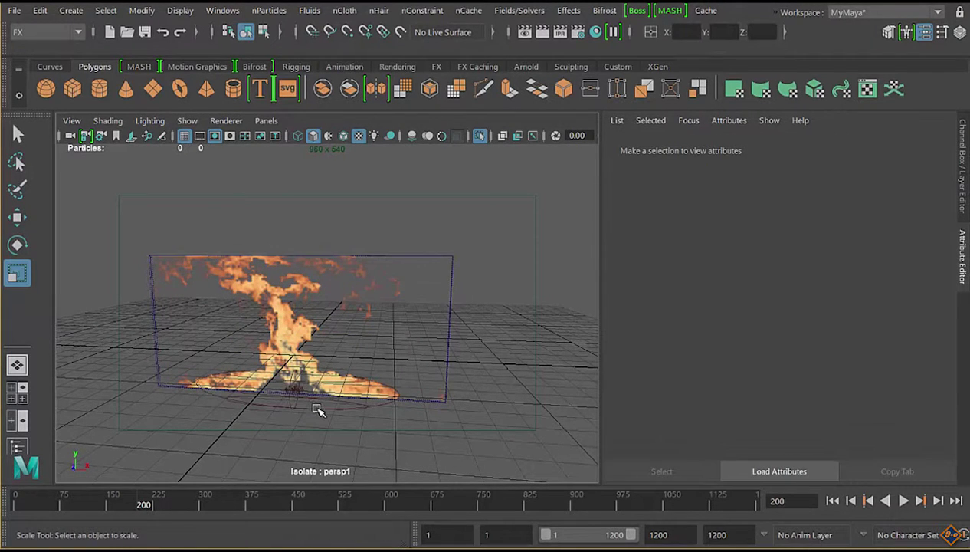
Step: Deselect the emitter and show the whole fireplace scene again, not just the fire
{"action": "left_click", "coordinate": [319, 406]}
{"action": "left_click", "coordinate": [331, 405]}
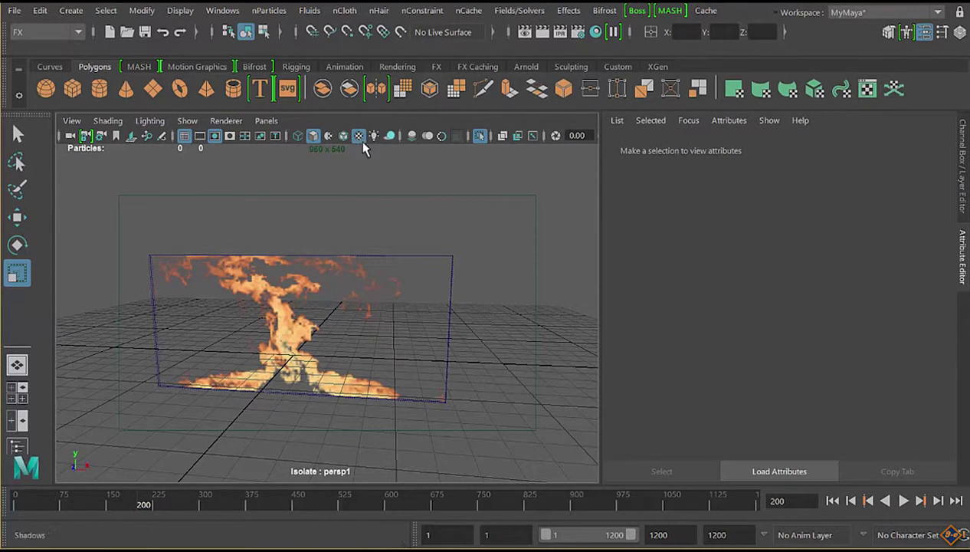
{"action": "left_click", "coordinate": [479, 135]}
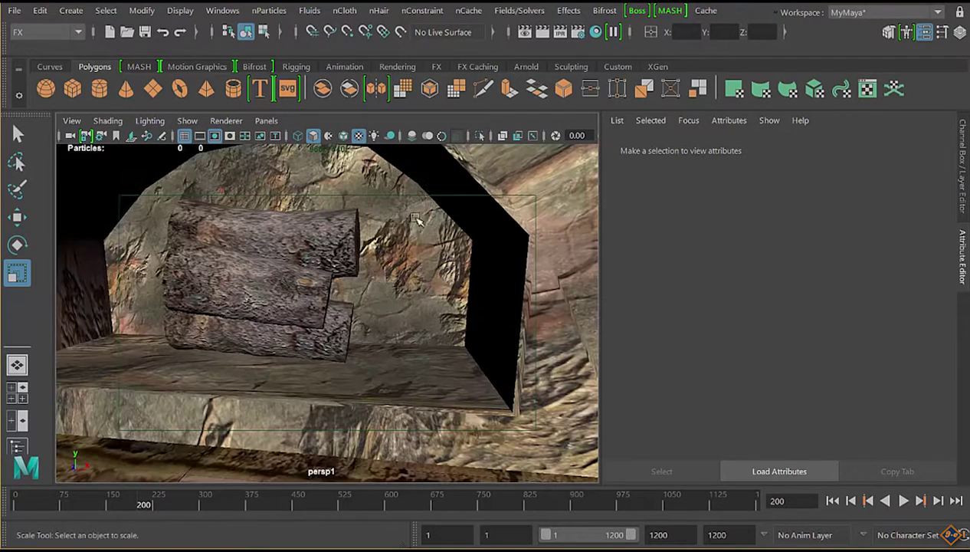
{"action": "scroll", "coordinate": [331, 310], "scroll_direction": "down", "scroll_amount": 5}
{"action": "scroll", "coordinate": [333, 310], "scroll_direction": "up", "scroll_amount": 4}
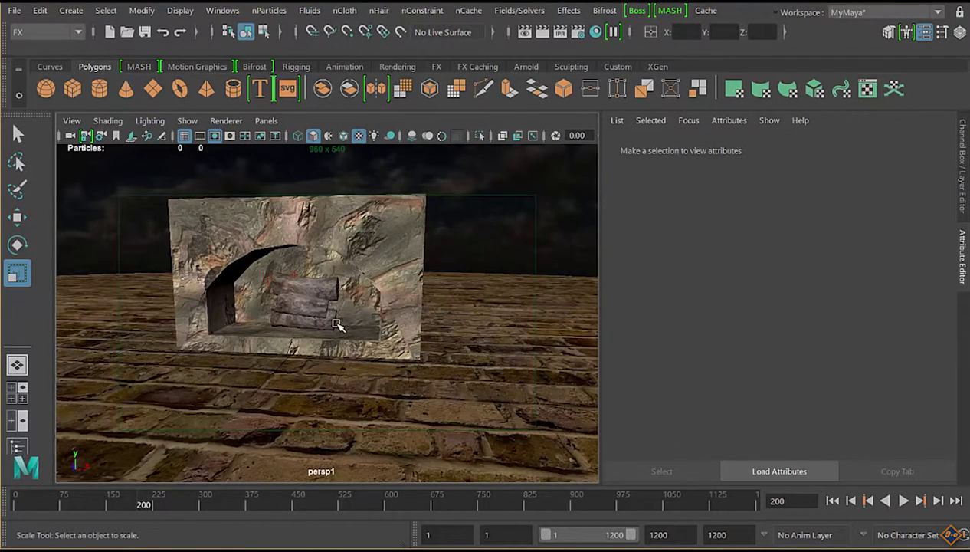
{"action": "left_click_drag", "start_coordinate": [337, 324], "coordinate": [298, 325], "text": "alt"}
Step: Move the fluid container toward the fireplace opening and raise it inside the arch
{"action": "left_click", "coordinate": [18, 217]}
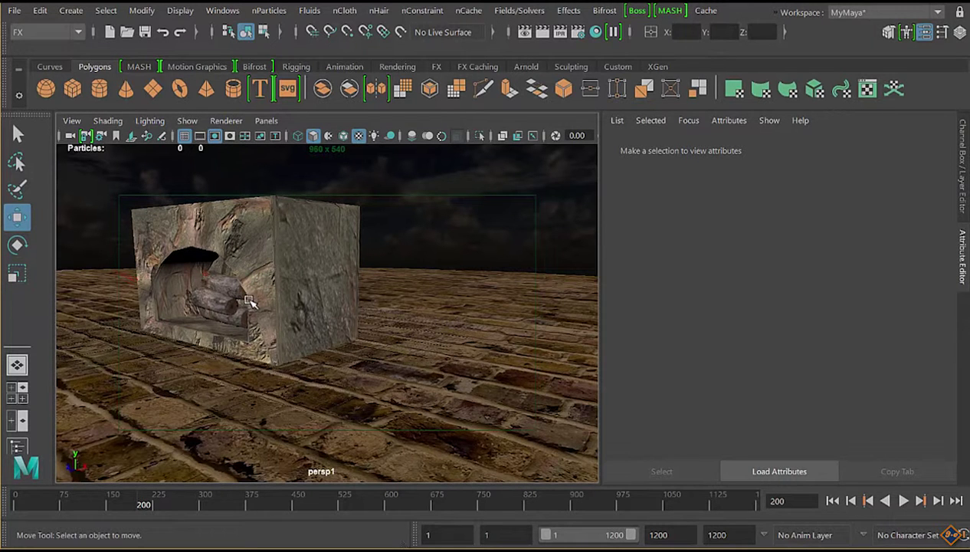
{"action": "key", "text": "4"}
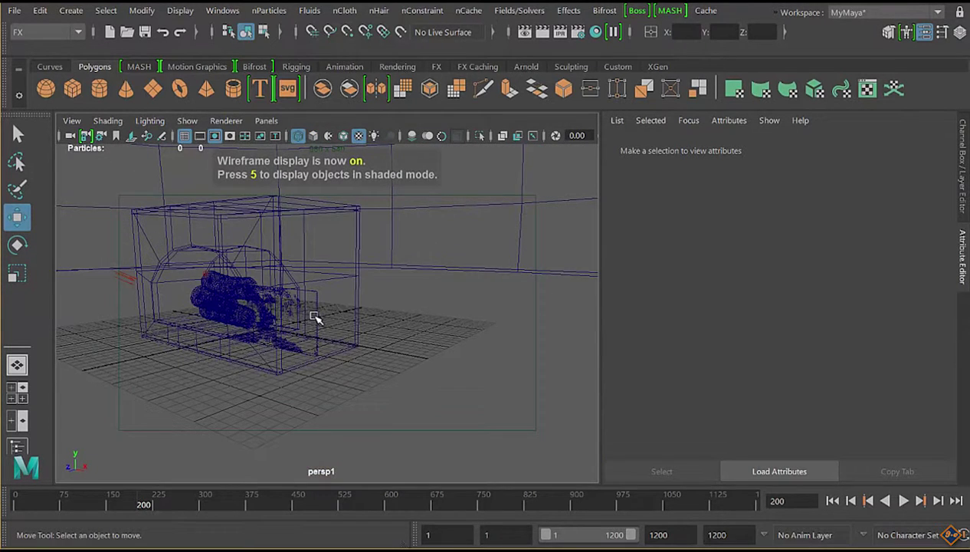
{"action": "left_click", "coordinate": [315, 318]}
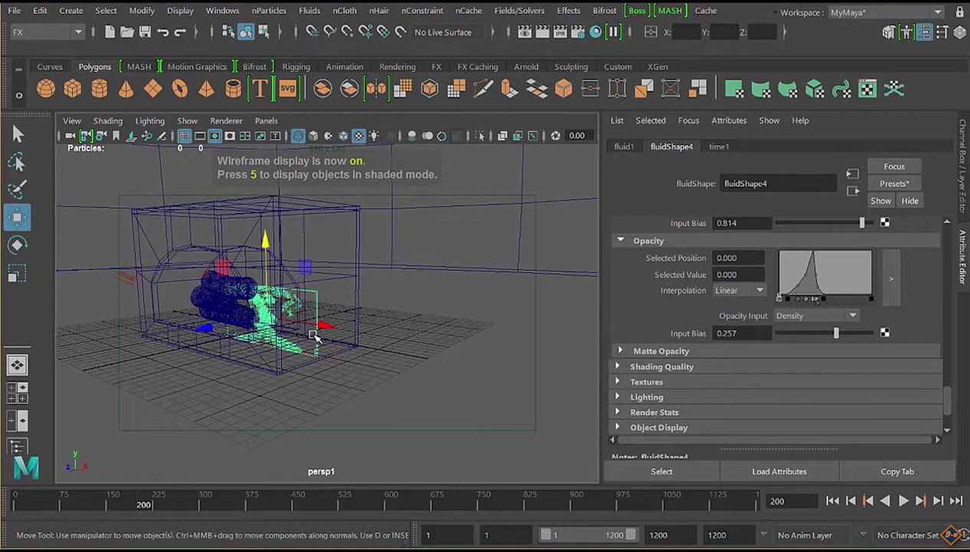
{"action": "mouse_move", "coordinate": [204, 327]}
{"action": "left_mouse_down"}
{"action": "mouse_move", "coordinate": [130, 352]}
{"action": "mouse_move", "coordinate": [147, 353]}
{"action": "left_mouse_up"}
{"action": "key", "text": "6"}
{"action": "left_click_drag", "start_coordinate": [205, 261], "coordinate": [205, 233]}
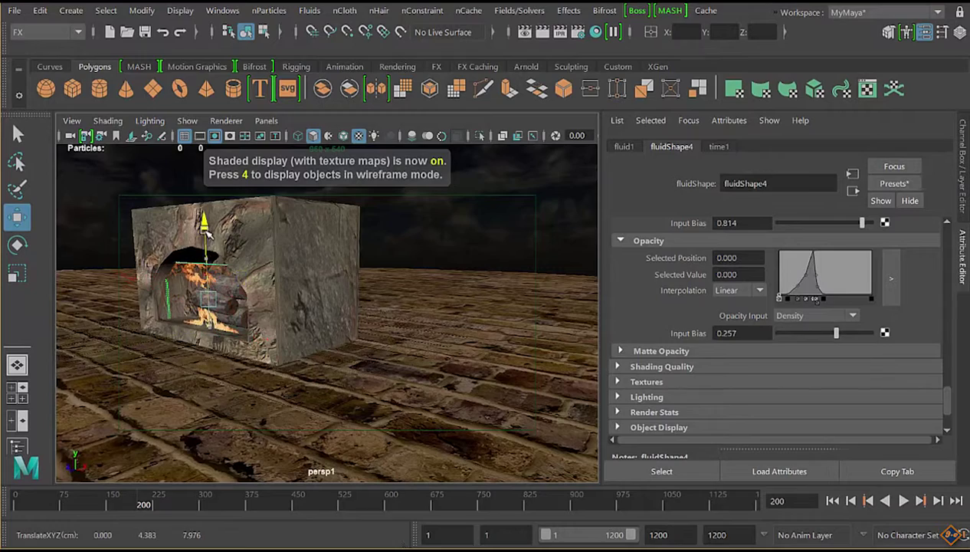
{"action": "mouse_move", "coordinate": [258, 362]}
{"action": "left_mouse_down", "text": "alt"}
{"action": "mouse_move", "coordinate": [292, 351]}
{"action": "mouse_move", "coordinate": [278, 357]}
{"action": "mouse_move", "coordinate": [314, 375]}
{"action": "mouse_move", "coordinate": [201, 369]}
{"action": "mouse_move", "coordinate": [208, 381]}
{"action": "mouse_move", "coordinate": [182, 381]}
{"action": "left_mouse_up", "text": "alt"}
Step: Frame the fireplace from the front and raise the fluid box slightly
{"action": "key", "text": "4"}
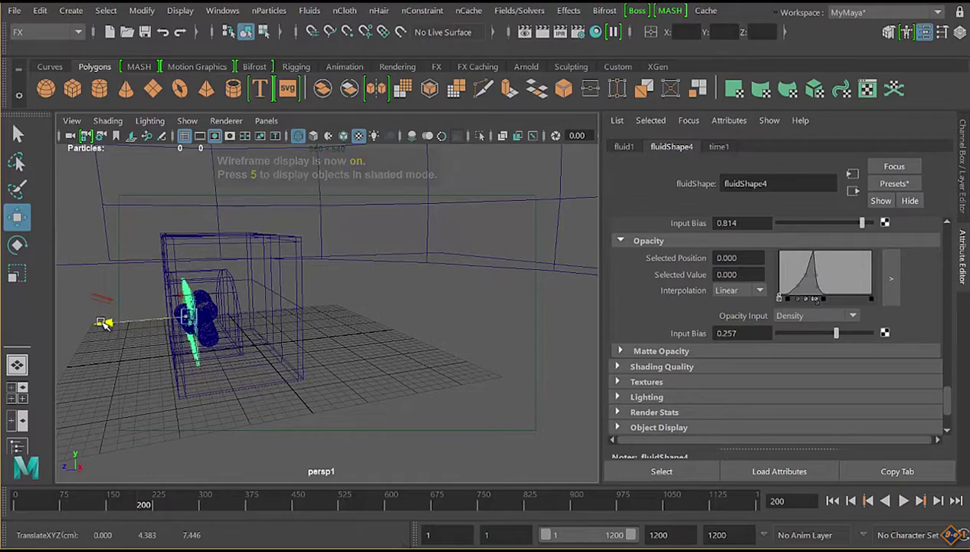
{"action": "mouse_move", "coordinate": [130, 353]}
{"action": "left_mouse_down", "text": "alt"}
{"action": "mouse_move", "coordinate": [192, 357]}
{"action": "mouse_move", "coordinate": [199, 343]}
{"action": "left_mouse_up", "text": "alt"}
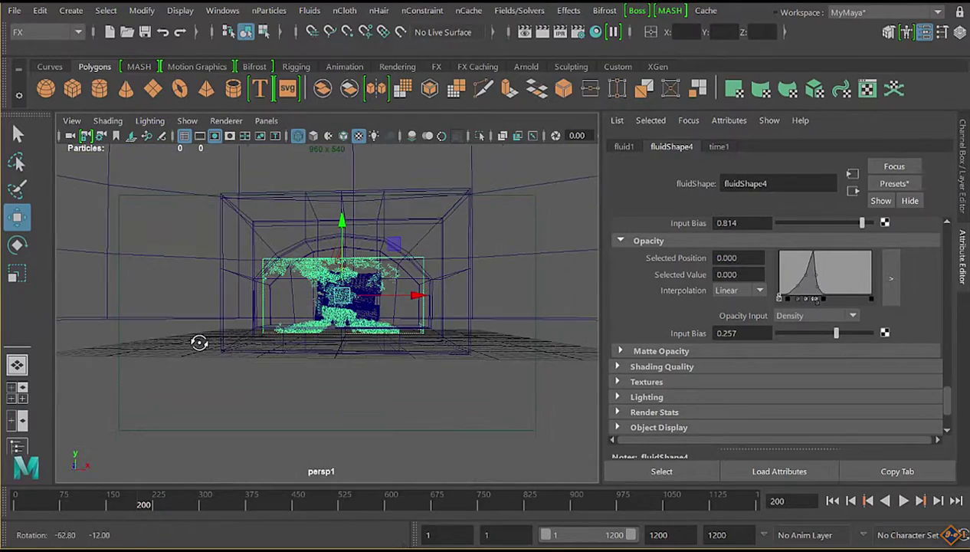
{"action": "key", "text": "6"}
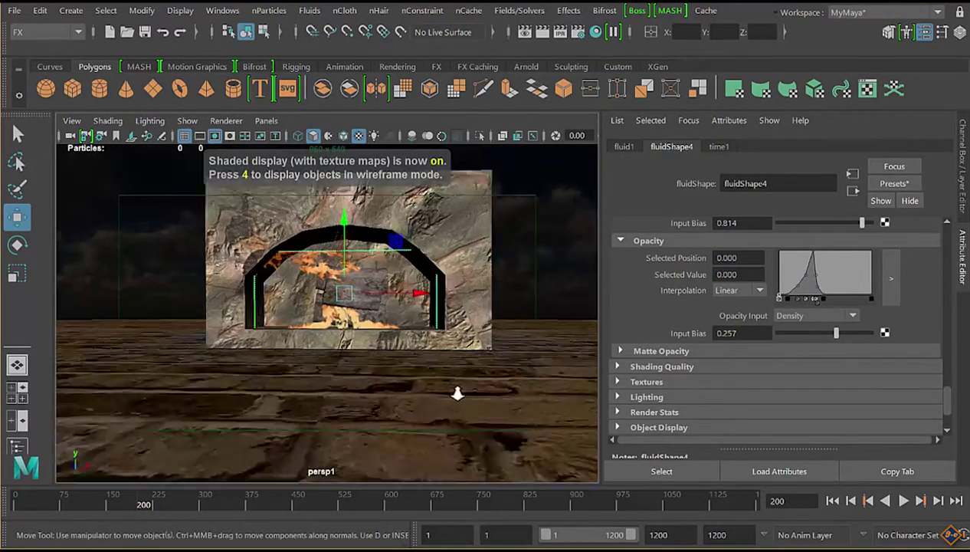
{"action": "scroll", "coordinate": [409, 390], "scroll_direction": "up", "scroll_amount": 5}
{"action": "right_click_drag", "start_coordinate": [408, 390], "coordinate": [284, 379], "text": "alt"}
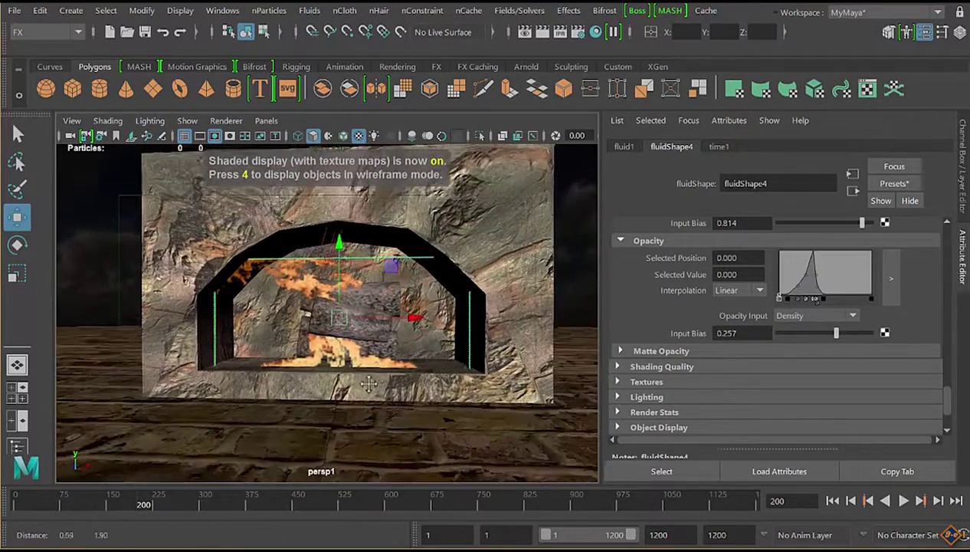
{"action": "right_click_drag", "start_coordinate": [310, 380], "coordinate": [360, 383], "text": "alt"}
{"action": "left_click_drag", "start_coordinate": [333, 270], "coordinate": [324, 262]}
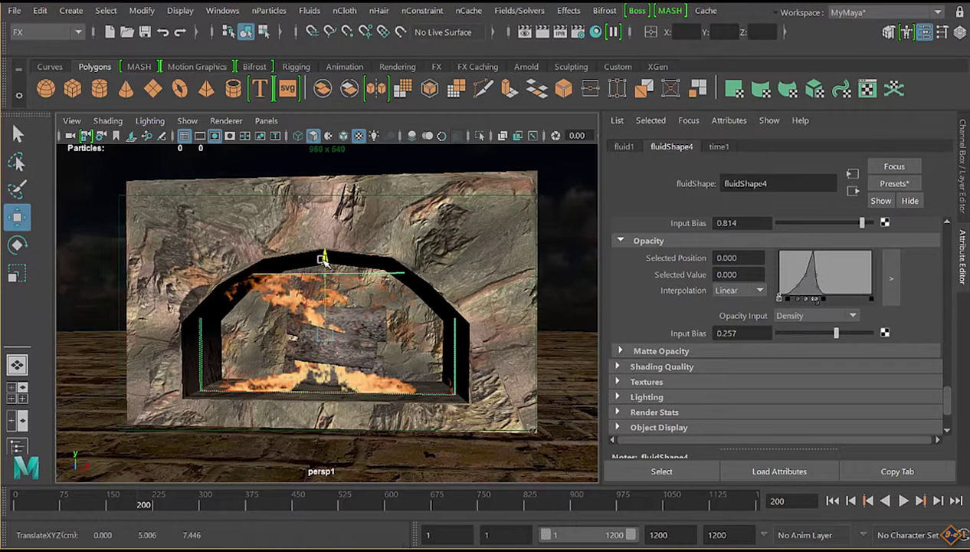
Step: Scale the fluid box wider and taller to fill the fireplace arch
{"action": "key", "text": "r"}
{"action": "left_click_drag", "start_coordinate": [395, 331], "coordinate": [397, 334]}
{"action": "left_click_drag", "start_coordinate": [331, 268], "coordinate": [325, 250]}
{"action": "key", "text": "w"}
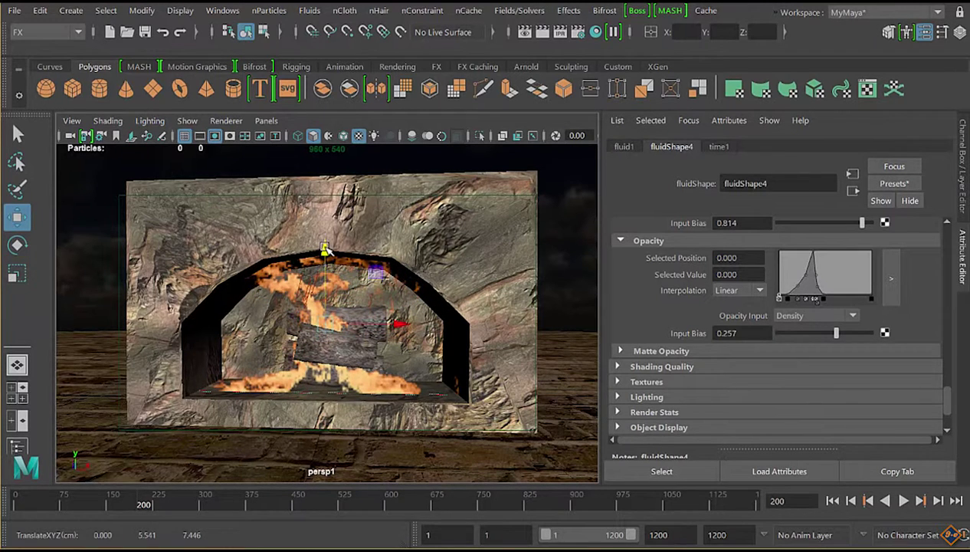
Step: In the Outliner, select Cylinder01, Cylinder02 and Cylinder03 under Odun together with fluid1
{"action": "left_click", "coordinate": [378, 389]}
{"action": "left_click", "coordinate": [347, 357]}
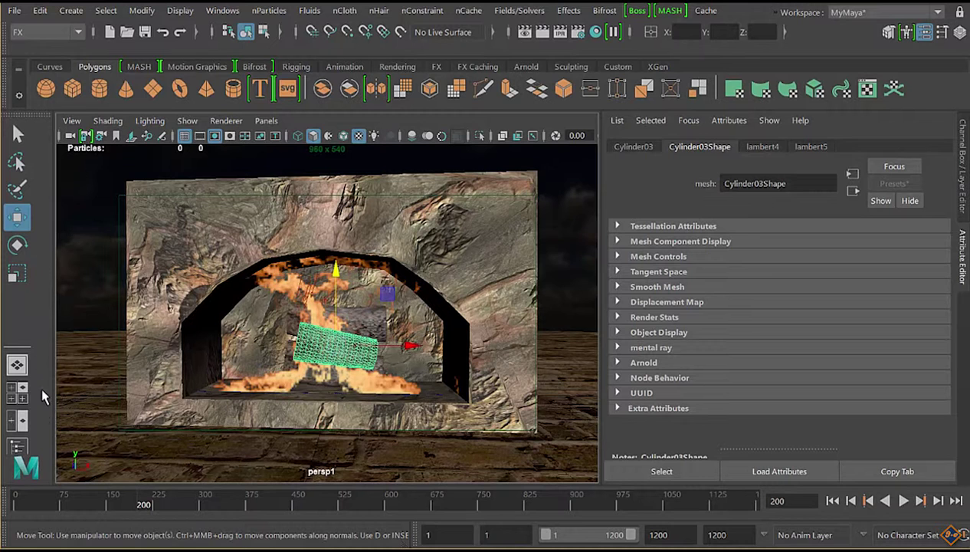
{"action": "left_click", "coordinate": [18, 446]}
{"action": "left_click_drag", "start_coordinate": [575, 245], "coordinate": [643, 102]}
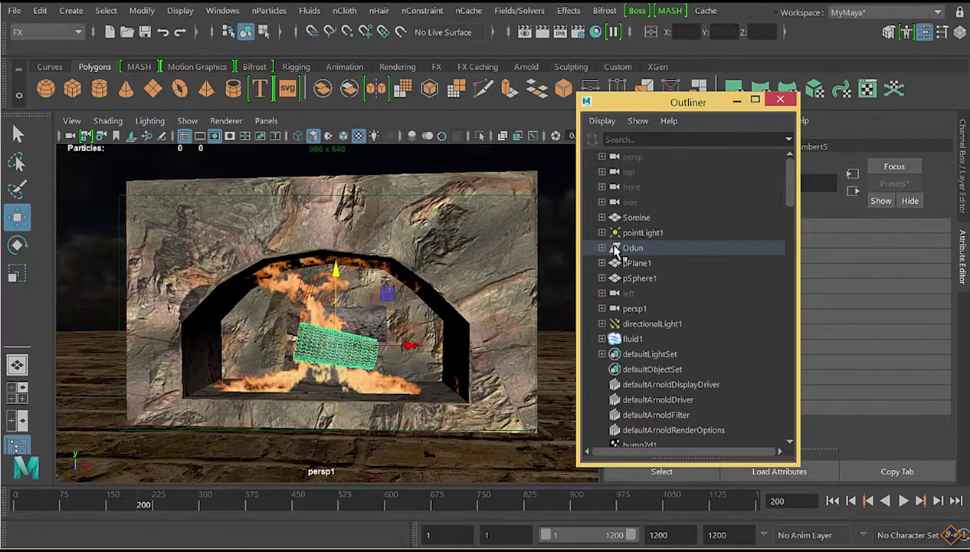
{"action": "left_click", "coordinate": [601, 247]}
{"action": "left_click", "coordinate": [640, 263]}
{"action": "left_click", "coordinate": [665, 281], "text": "shift"}
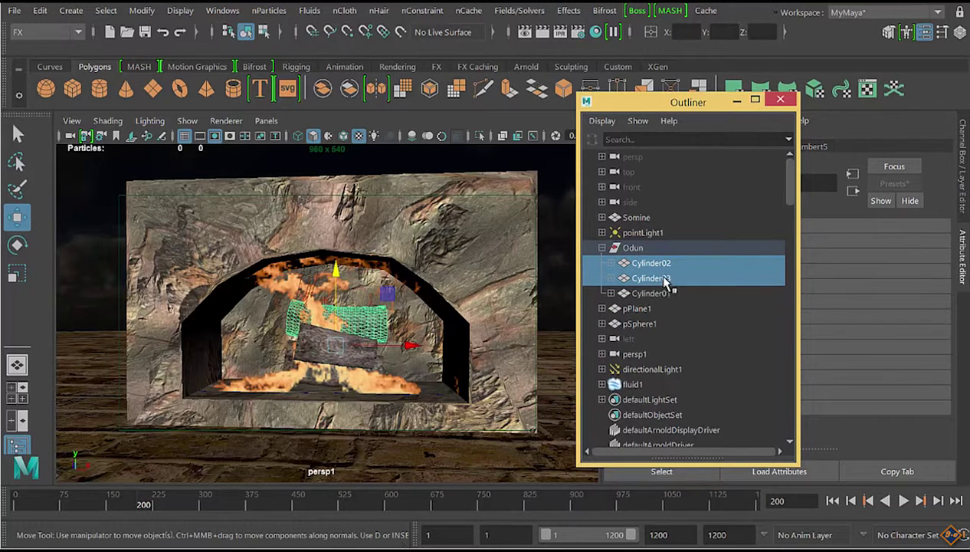
{"action": "left_click", "coordinate": [664, 292], "text": "shift"}
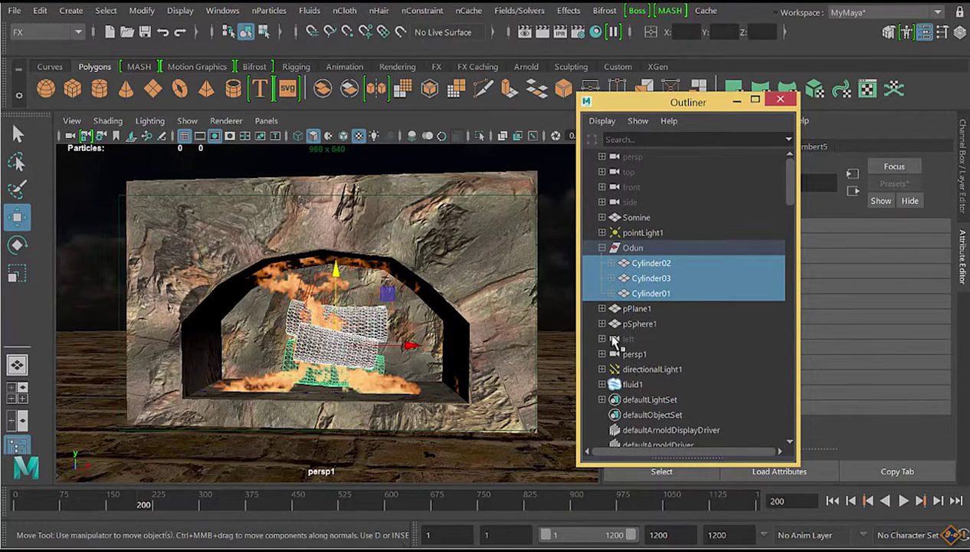
{"action": "left_click", "coordinate": [632, 384], "text": "ctrl"}
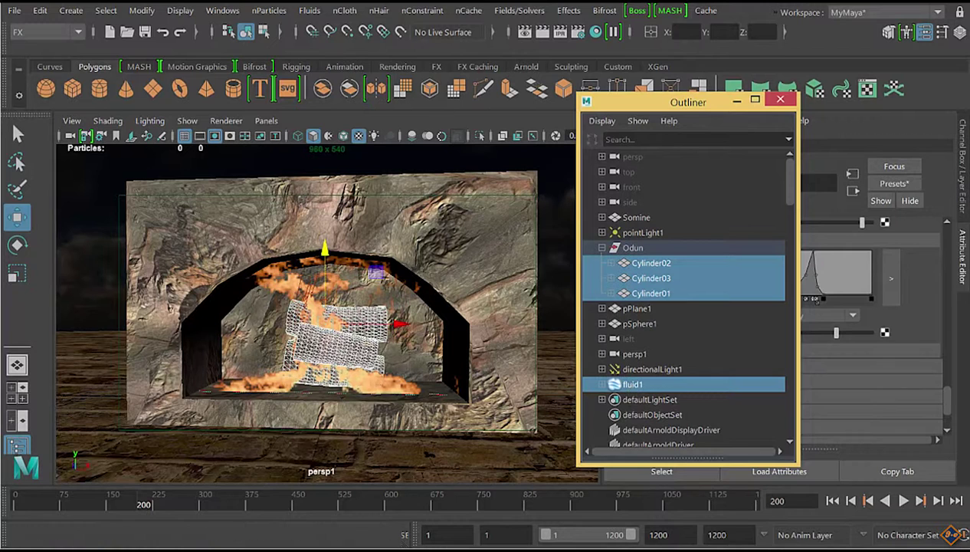
Step: Apply Fluids > Add/Edit Contents > Emit from Object so the logs emit into fluid1
{"action": "left_click", "coordinate": [310, 11]}
{"action": "mouse_move", "coordinate": [354, 80]}
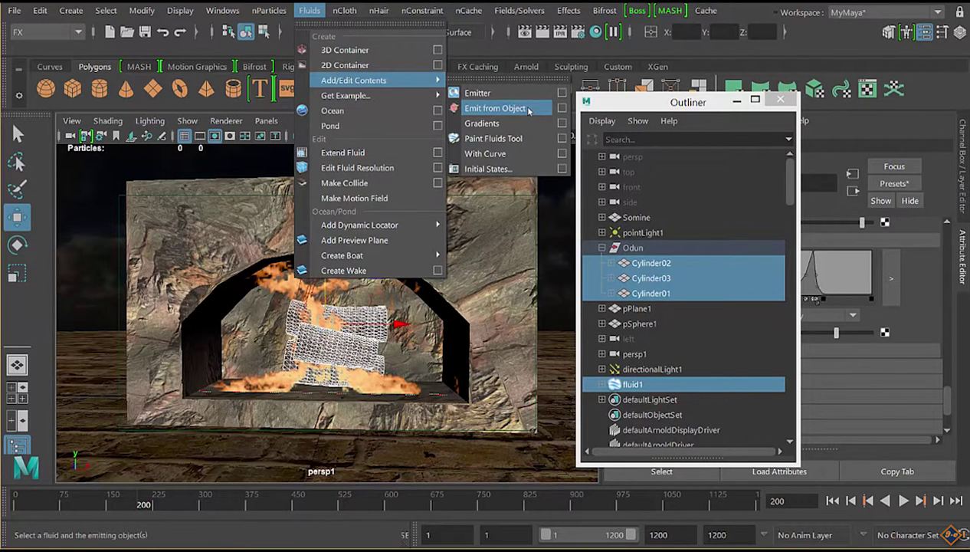
{"action": "left_click", "coordinate": [528, 111]}
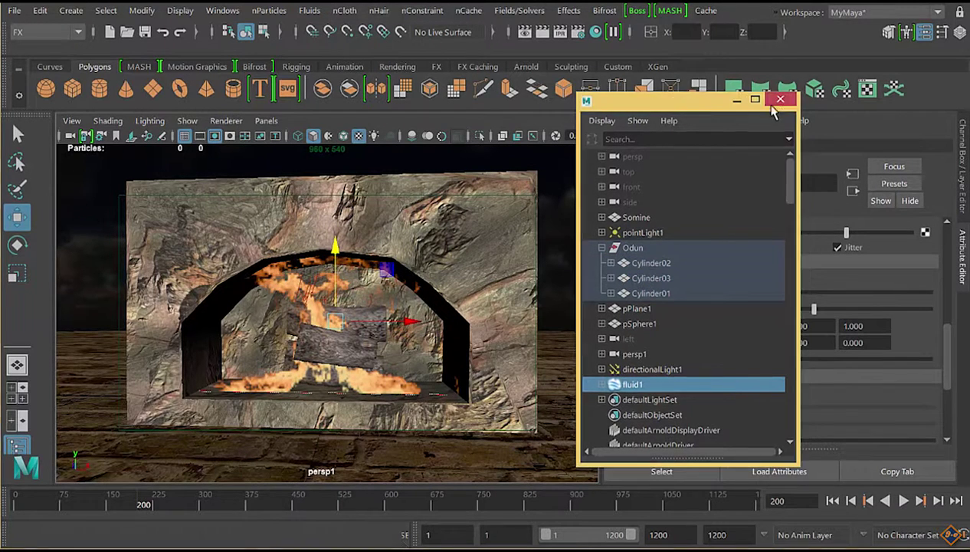
{"action": "left_click", "coordinate": [780, 99]}
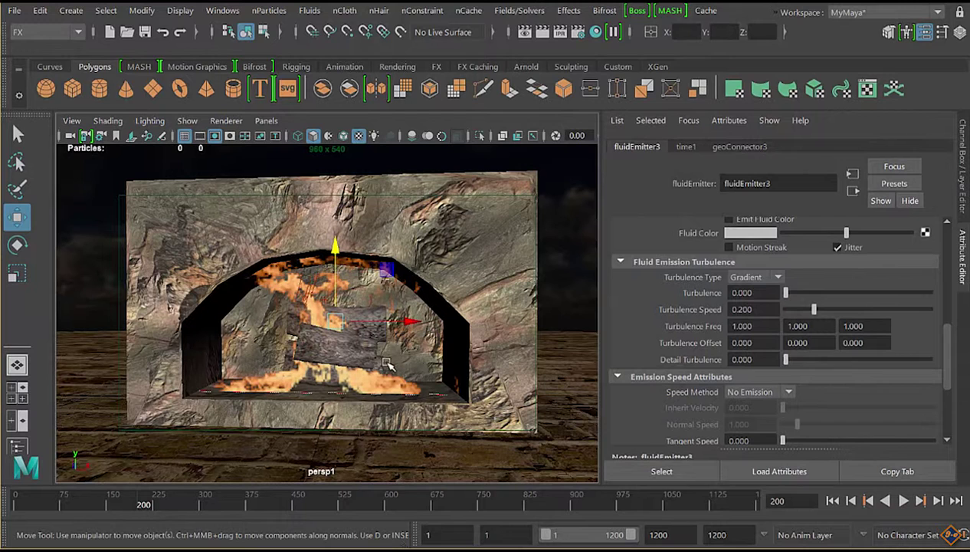
Step: Set Turbulence to 2.5 on fluidEmitter1
{"action": "left_click", "coordinate": [343, 332]}
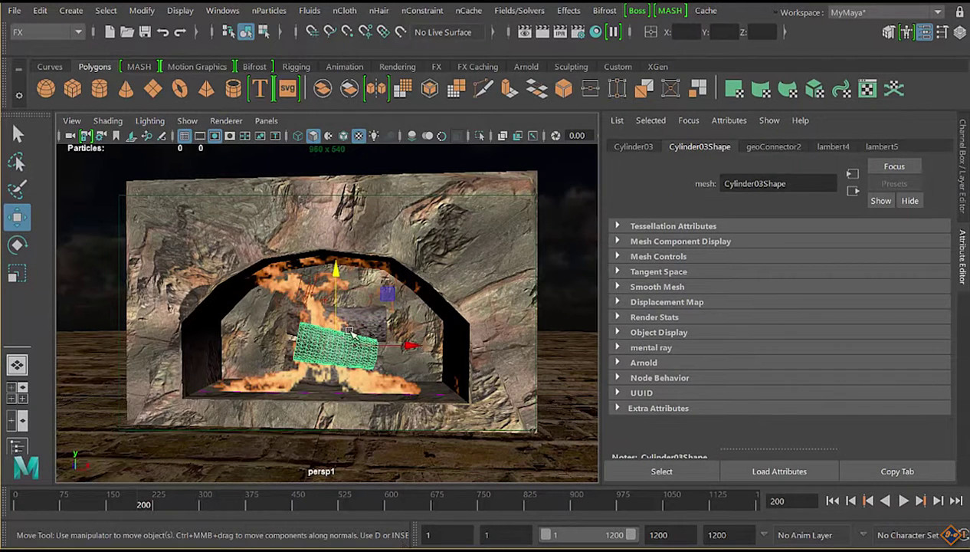
{"action": "left_click", "coordinate": [216, 391]}
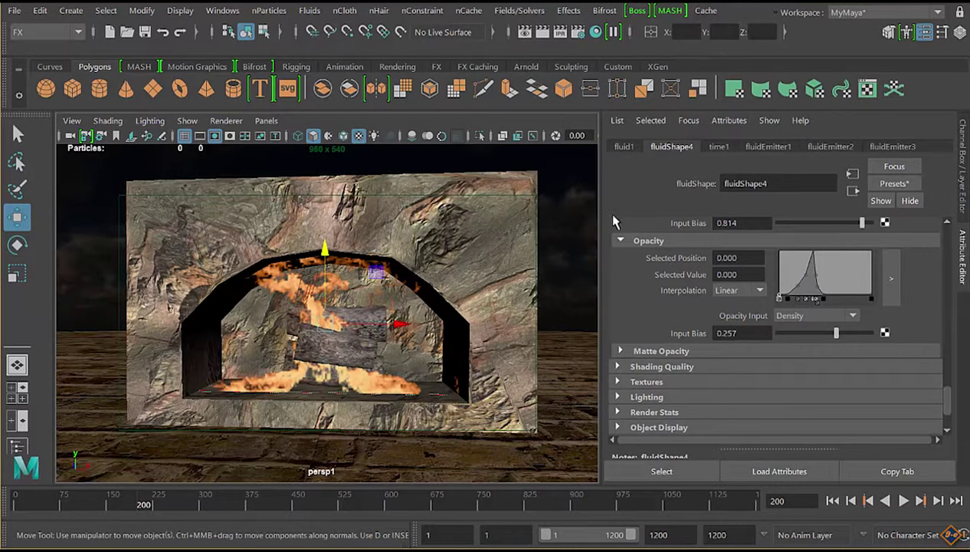
{"action": "left_click", "coordinate": [768, 146]}
{"action": "scroll", "coordinate": [693, 300], "scroll_direction": "down", "scroll_amount": 2}
{"action": "scroll", "coordinate": [665, 293], "scroll_direction": "down", "scroll_amount": 1}
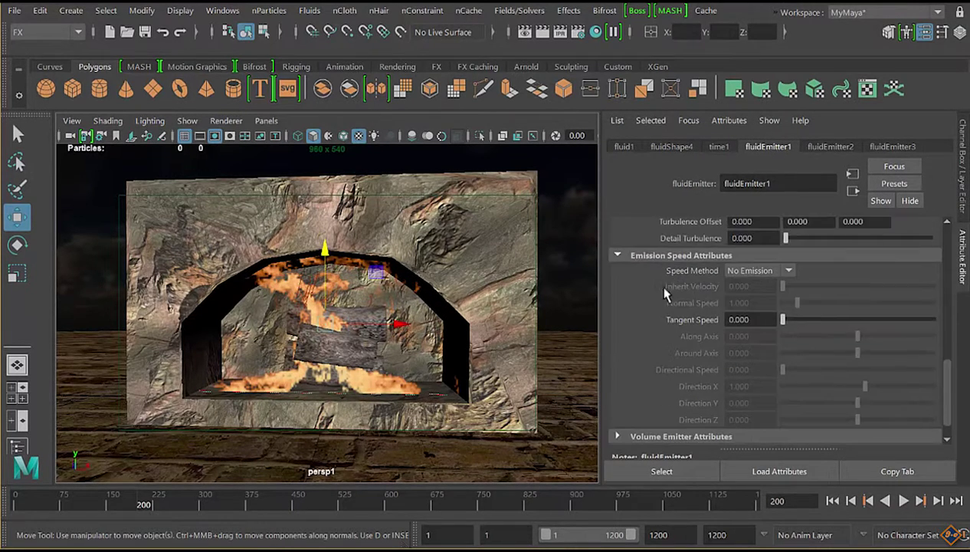
{"action": "scroll", "coordinate": [665, 293], "scroll_direction": "down", "scroll_amount": 1}
{"action": "scroll", "coordinate": [685, 344], "scroll_direction": "up", "scroll_amount": 4}
{"action": "left_click", "coordinate": [751, 262]}
{"action": "type", "text": ".5"}
{"action": "key", "text": "Return"}
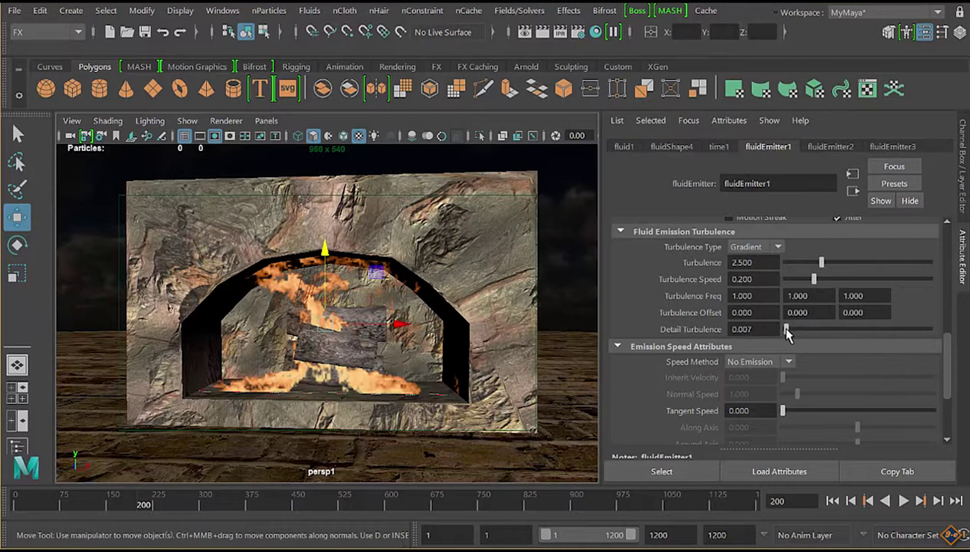
Step: Set Turbulence 2.5 on fluidEmitter2 and fluidEmitter3, with Detail Turbulence 1 on the third
{"action": "left_click", "coordinate": [835, 146]}
{"action": "left_click", "coordinate": [751, 262]}
{"action": "type", "text": "2.5"}
{"action": "key", "text": "Return"}
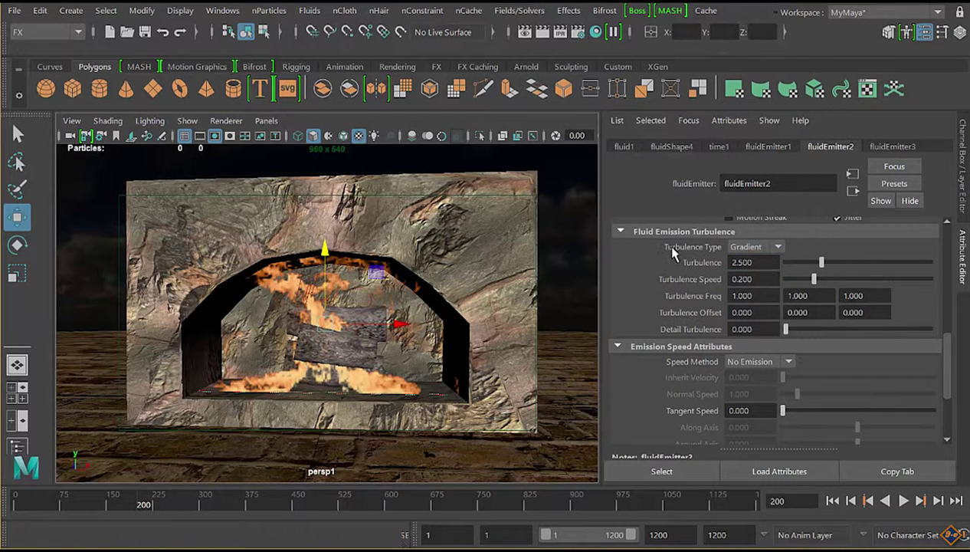
{"action": "left_click", "coordinate": [892, 146]}
{"action": "left_click_drag", "start_coordinate": [784, 330], "coordinate": [954, 337]}
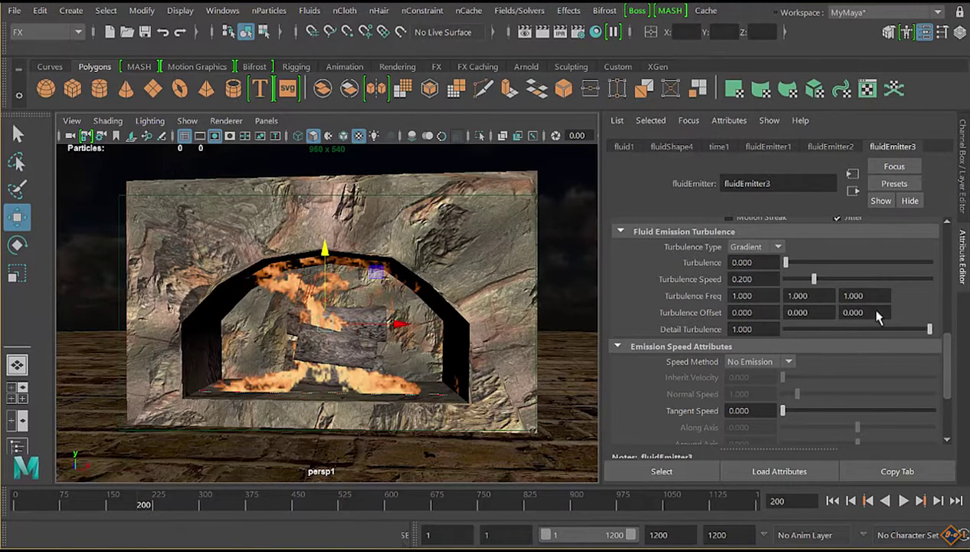
{"action": "left_click", "coordinate": [742, 262]}
{"action": "type", "text": ".5"}
{"action": "key", "text": "Return"}
Step: Play the simulation from the first frame to frame 84 and orbit around the fireplace
{"action": "left_click", "coordinate": [832, 501]}
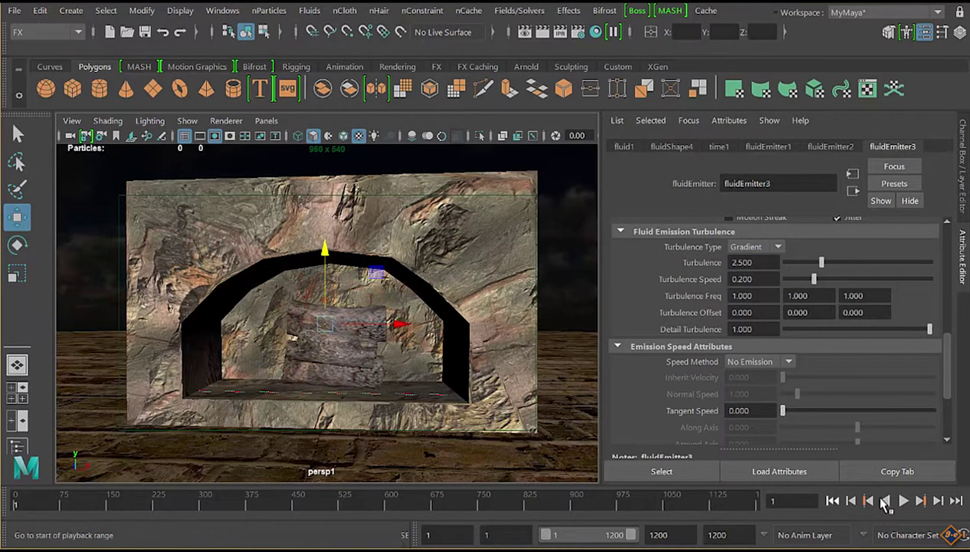
{"action": "left_click", "coordinate": [903, 500]}
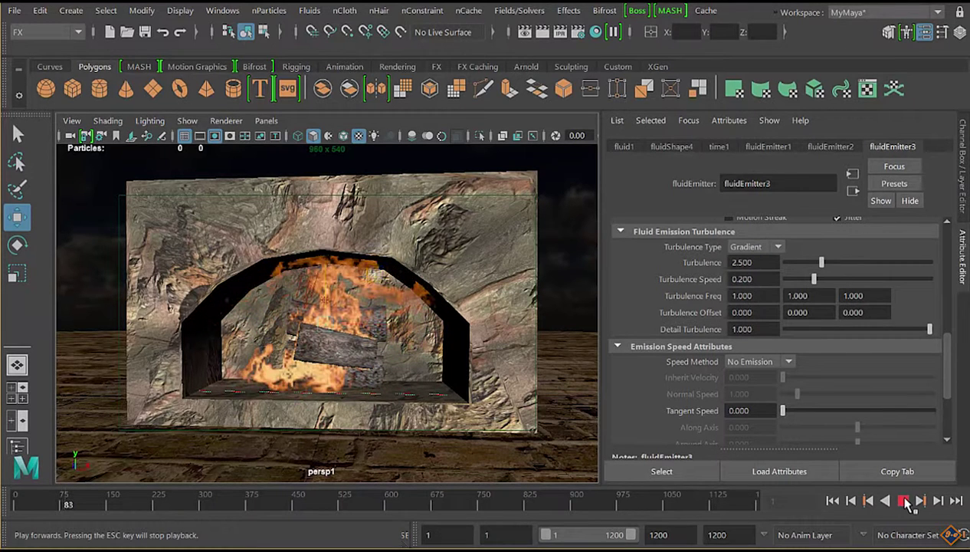
{"action": "left_click", "coordinate": [904, 500]}
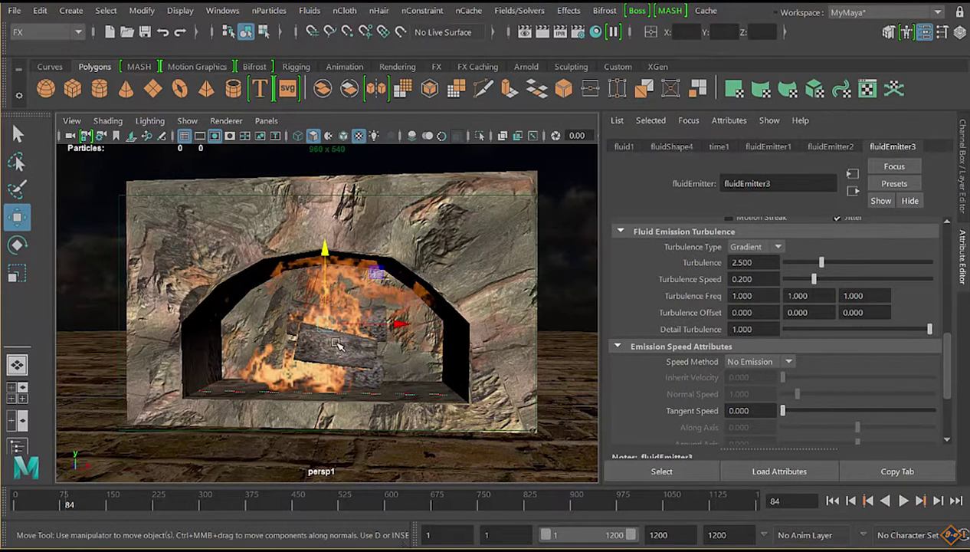
{"action": "mouse_move", "coordinate": [326, 367]}
{"action": "left_mouse_down", "text": "alt"}
{"action": "mouse_move", "coordinate": [312, 368]}
{"action": "mouse_move", "coordinate": [332, 368]}
{"action": "mouse_move", "coordinate": [271, 419]}
{"action": "left_mouse_up", "text": "alt"}
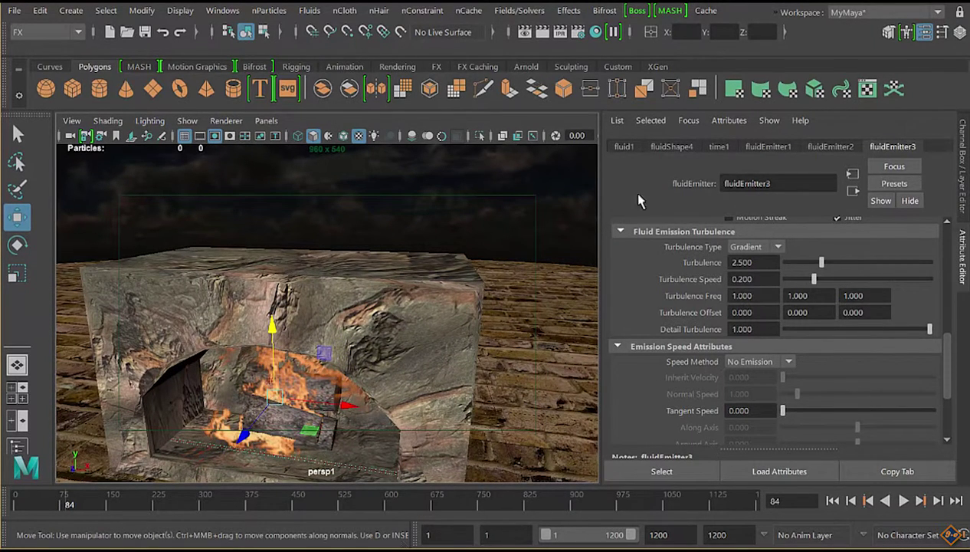
Step: Select the fluid container, fluid1, in the Outliner
{"action": "left_click", "coordinate": [672, 146]}
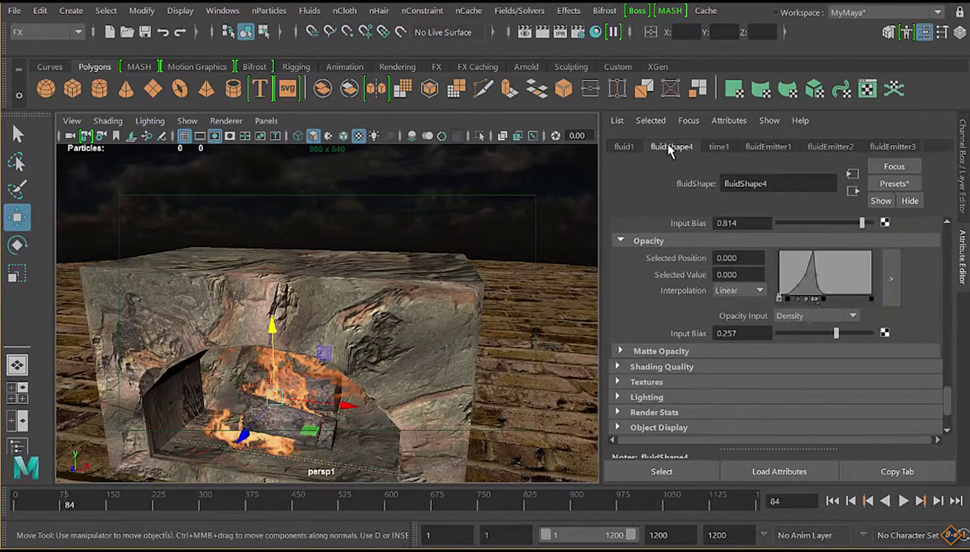
{"action": "left_click", "coordinate": [662, 472]}
{"action": "left_click", "coordinate": [17, 445]}
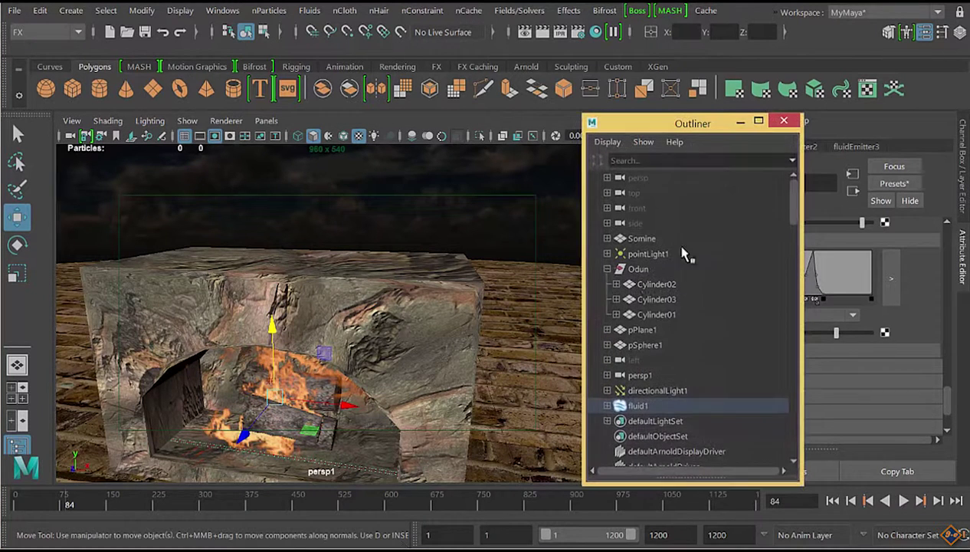
{"action": "left_click", "coordinate": [644, 406]}
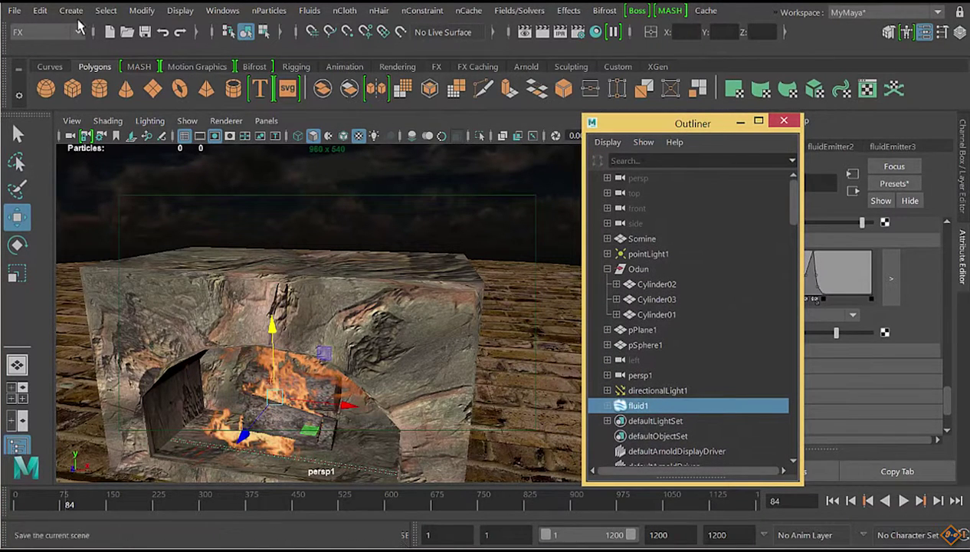
{"action": "left_click", "coordinate": [40, 11]}
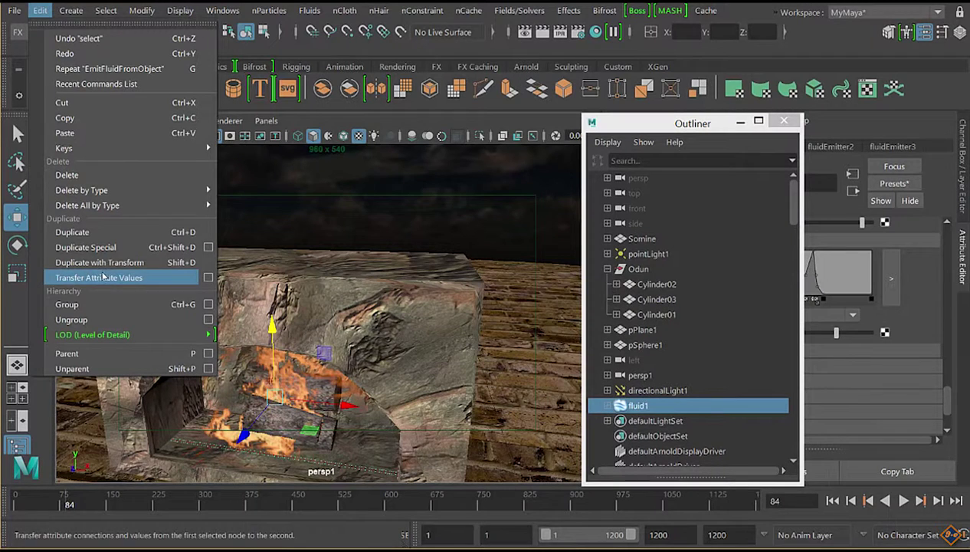
Step: Duplicate Special fluid1 with 2 copies and its input graph, creating fluid2 and fluid3
{"action": "left_click", "coordinate": [207, 246]}
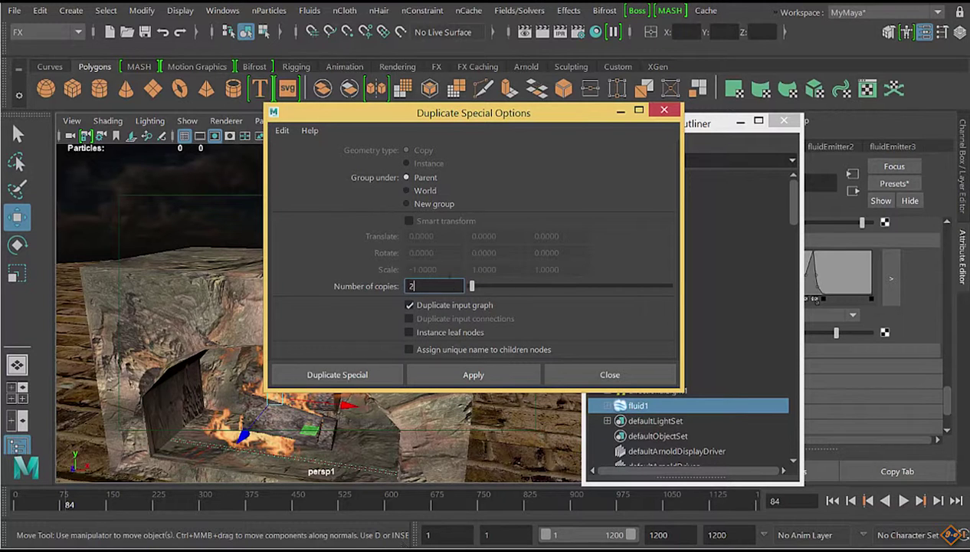
{"action": "left_click", "coordinate": [442, 373]}
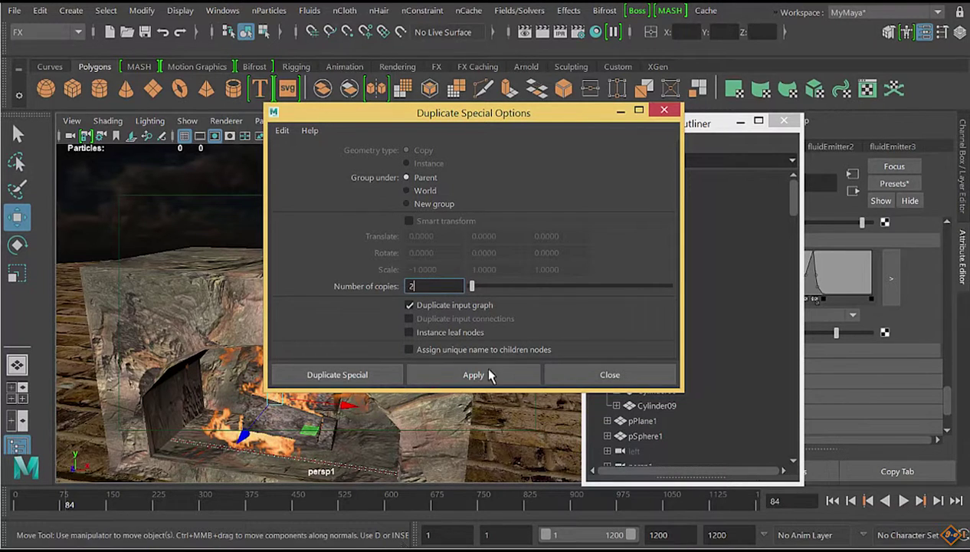
{"action": "left_click", "coordinate": [664, 111]}
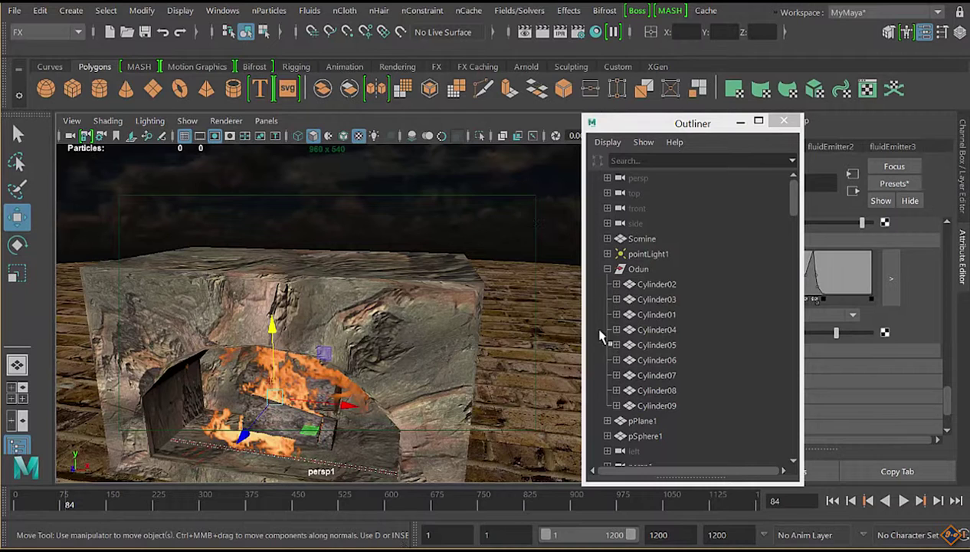
Step: Collapse the Odun group, select only fluid2, and view the fireplace from the side
{"action": "left_click", "coordinate": [606, 268]}
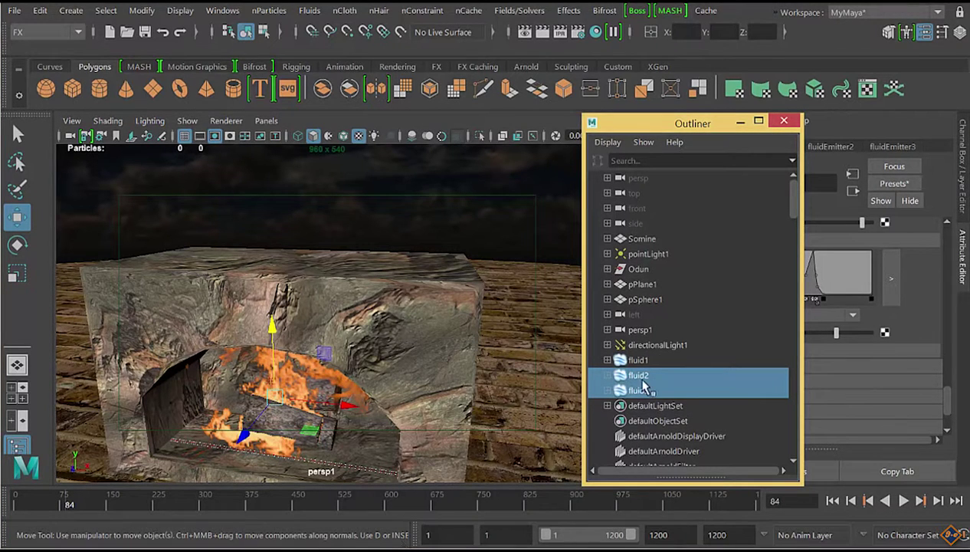
{"action": "left_click_drag", "start_coordinate": [642, 386], "coordinate": [504, 374]}
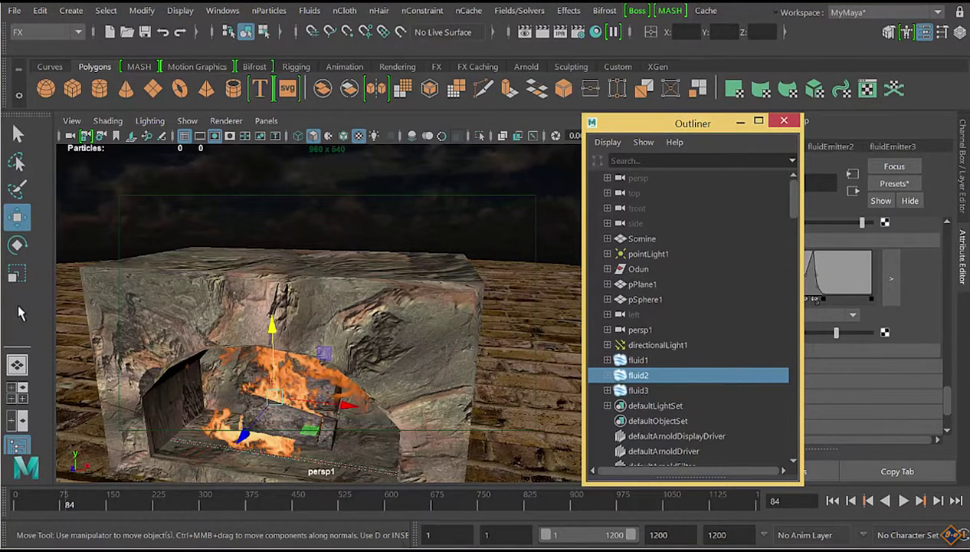
{"action": "left_click", "coordinate": [17, 217]}
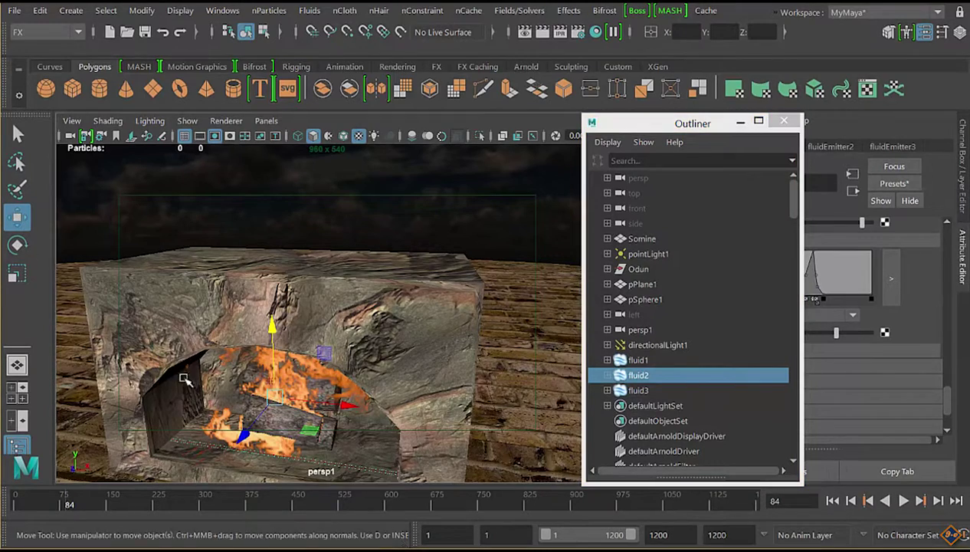
{"action": "left_click_drag", "start_coordinate": [357, 387], "coordinate": [321, 332], "text": "alt"}
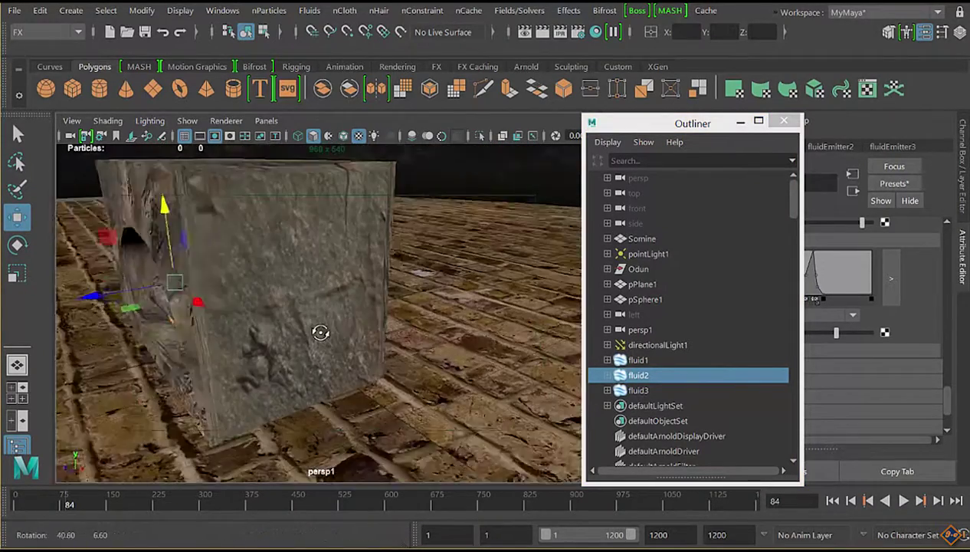
Step: In wireframe view, move fluid3 along Z onto the logs, to Z 5.463
{"action": "key", "text": "4"}
{"action": "left_click_drag", "start_coordinate": [85, 290], "coordinate": [92, 285]}
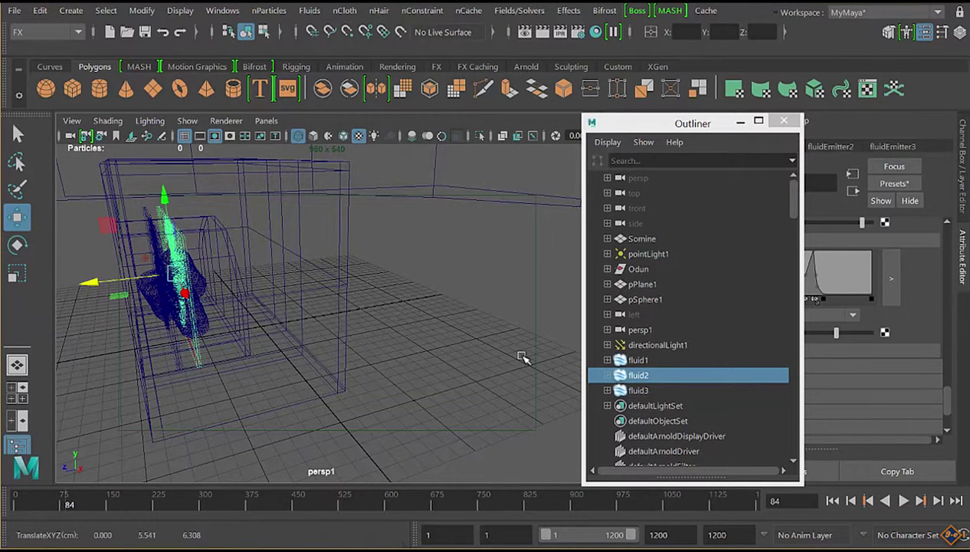
{"action": "left_click", "coordinate": [630, 390]}
{"action": "left_click_drag", "start_coordinate": [85, 285], "coordinate": [137, 307]}
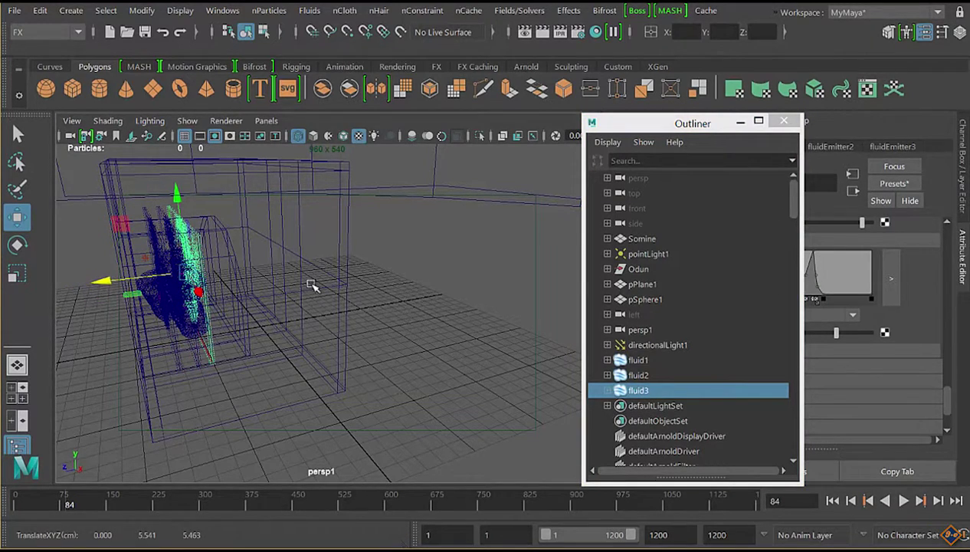
Step: Orbit to the front of the fireplace and show it shaded with stone and wood textures
{"action": "left_click_drag", "start_coordinate": [290, 313], "coordinate": [350, 317], "text": "alt"}
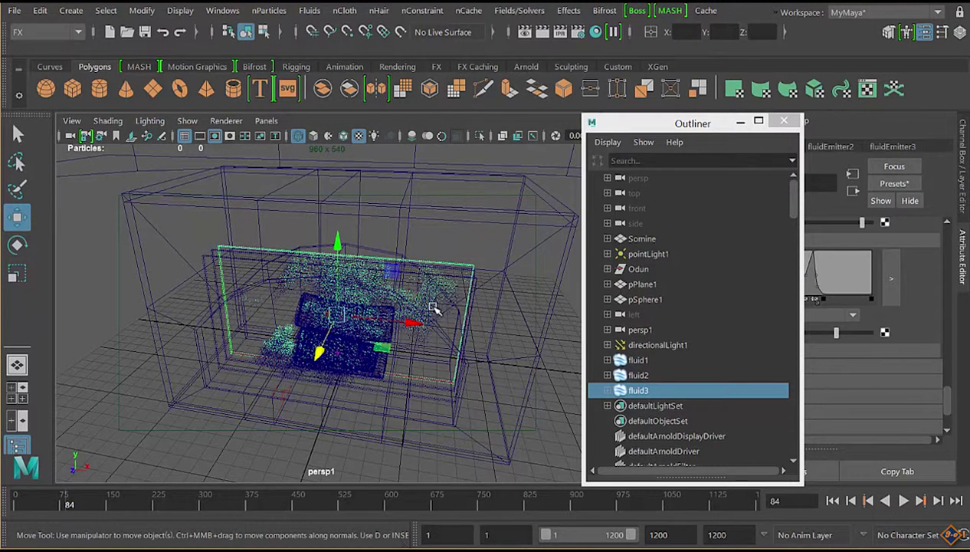
{"action": "key", "text": "5"}
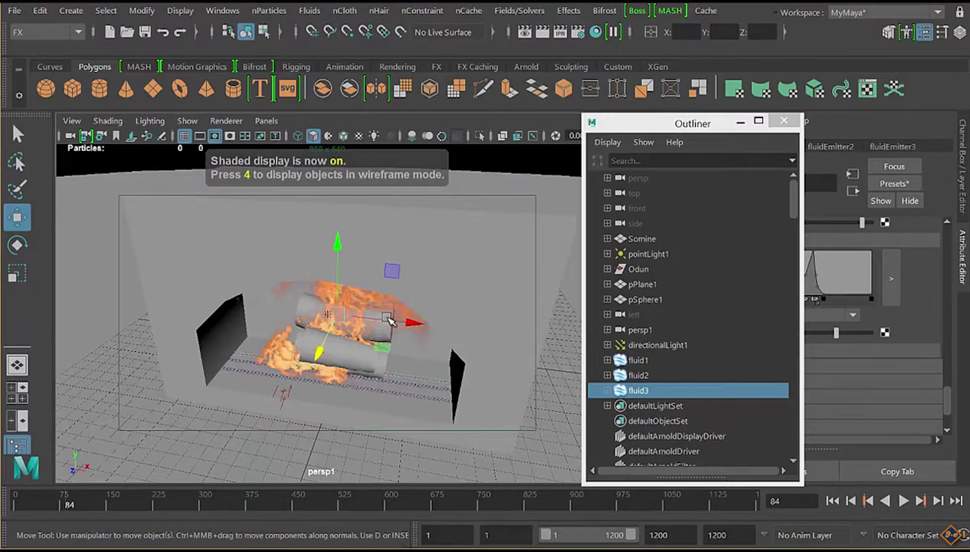
{"action": "key", "text": "6"}
{"action": "mouse_move", "coordinate": [396, 318]}
{"action": "left_mouse_down", "text": "alt"}
{"action": "mouse_move", "coordinate": [340, 325]}
{"action": "mouse_move", "coordinate": [423, 337]}
{"action": "mouse_move", "coordinate": [460, 360]}
{"action": "left_mouse_up", "text": "alt"}
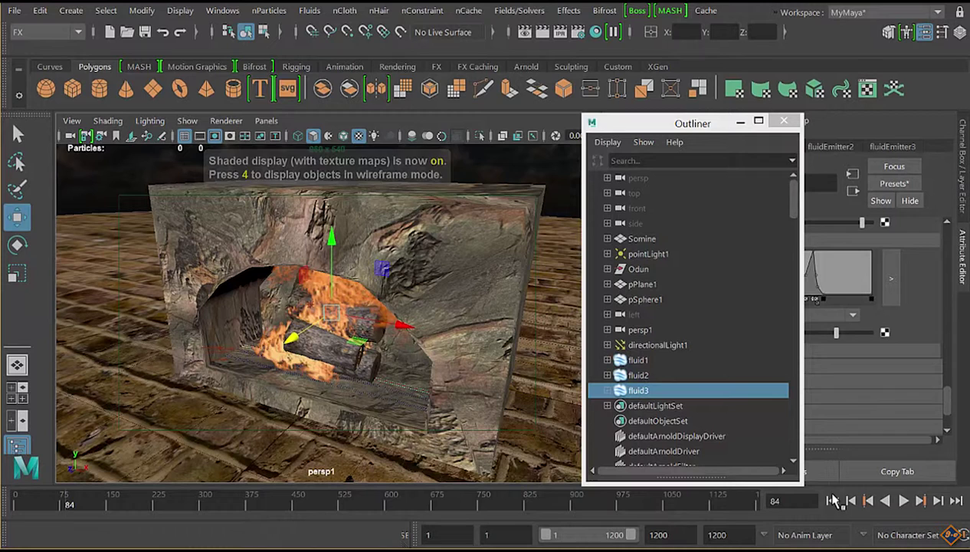
Step: Play the fire simulation from frame 1 through the persp1 camera, stopping at frame 135
{"action": "left_click", "coordinate": [833, 500]}
{"action": "left_click", "coordinate": [901, 501]}
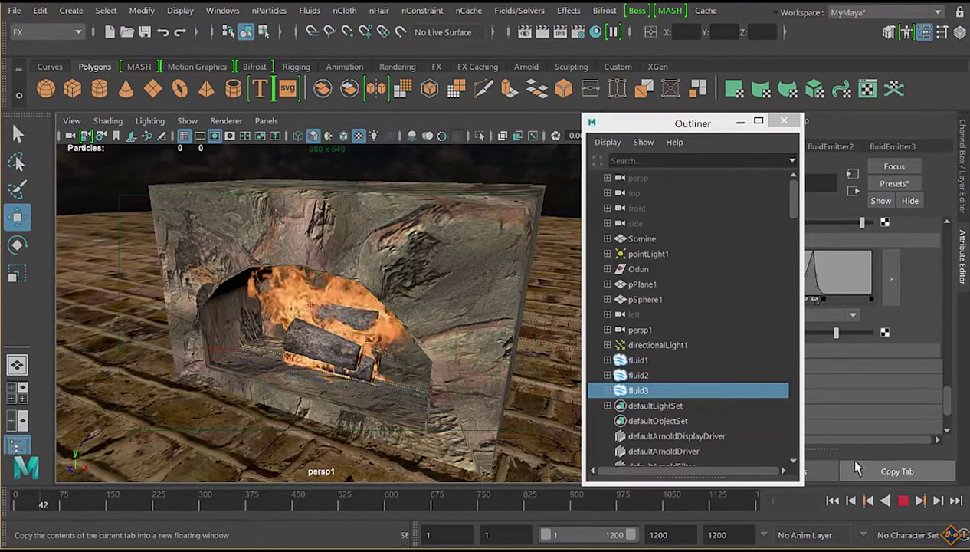
{"action": "left_click", "coordinate": [226, 120]}
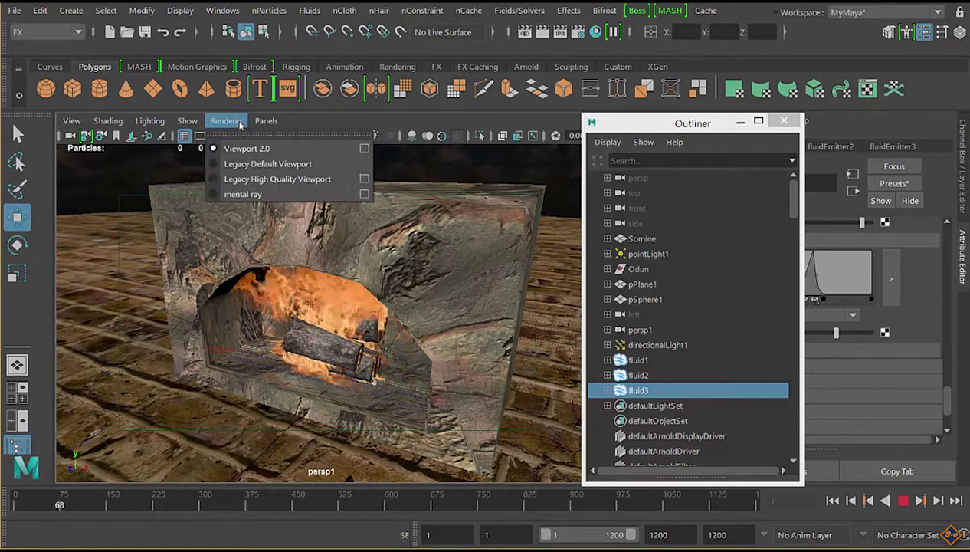
{"action": "left_click", "coordinate": [267, 120]}
{"action": "mouse_move", "coordinate": [289, 137]}
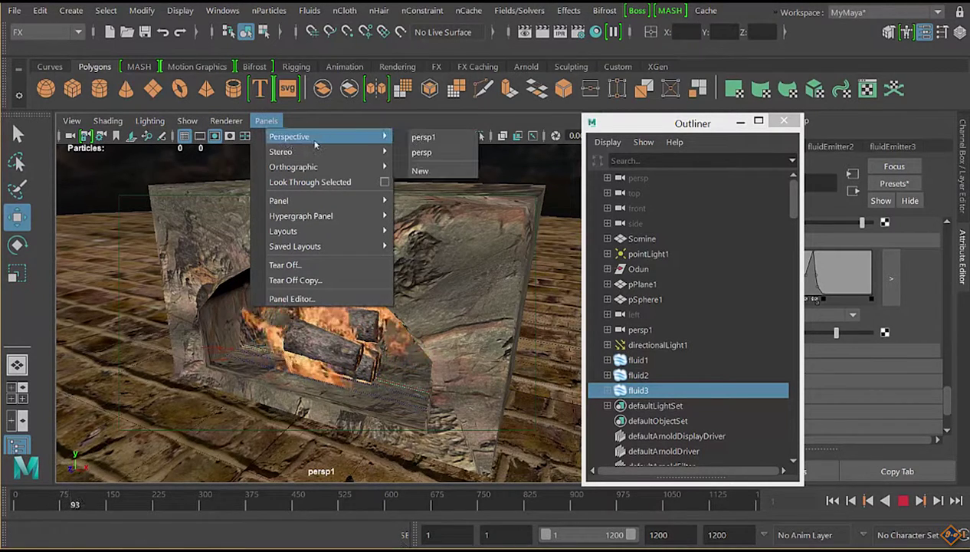
{"action": "left_click", "coordinate": [423, 137]}
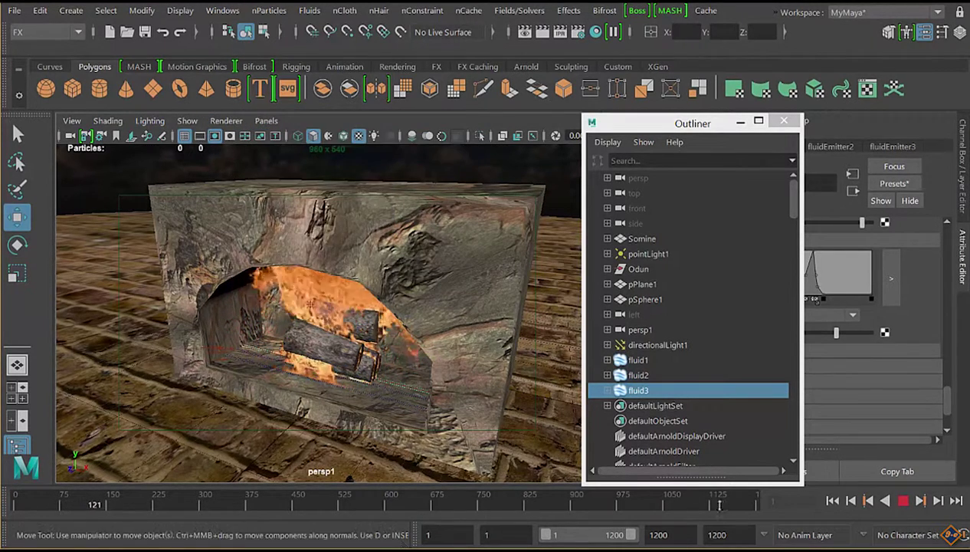
{"action": "left_click", "coordinate": [902, 500]}
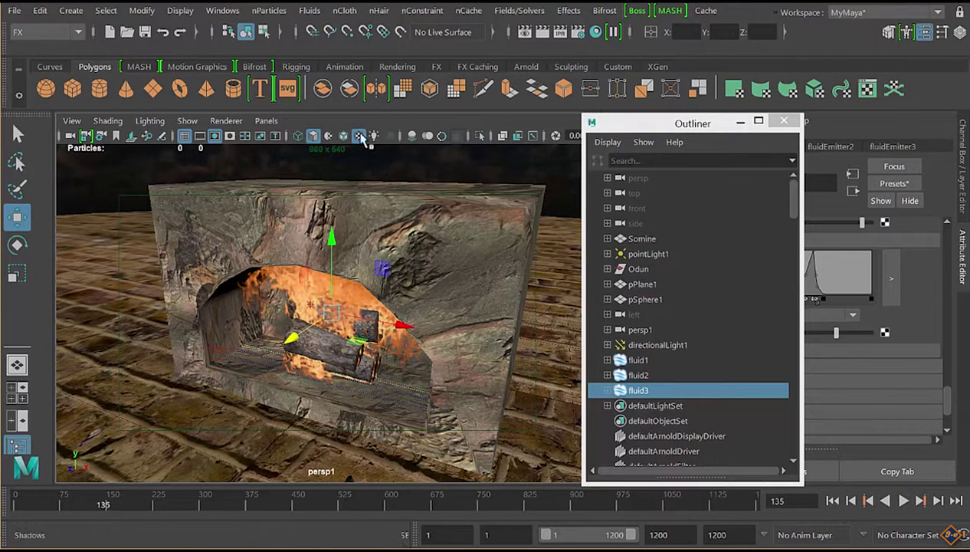
Step: Reselect the persp1 camera, then dolly in and orbit around the burning fireplace
{"action": "left_click", "coordinate": [266, 120]}
{"action": "mouse_move", "coordinate": [321, 136]}
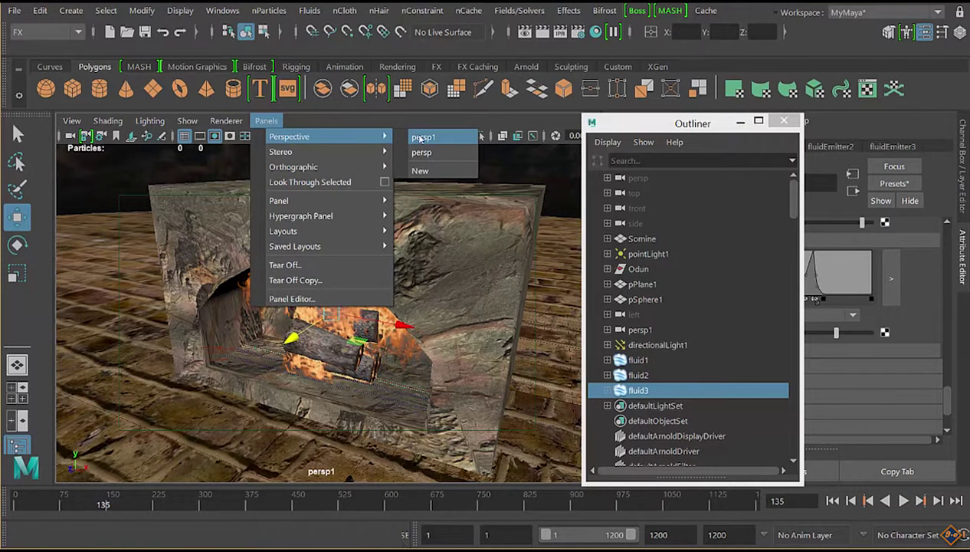
{"action": "left_click", "coordinate": [420, 137]}
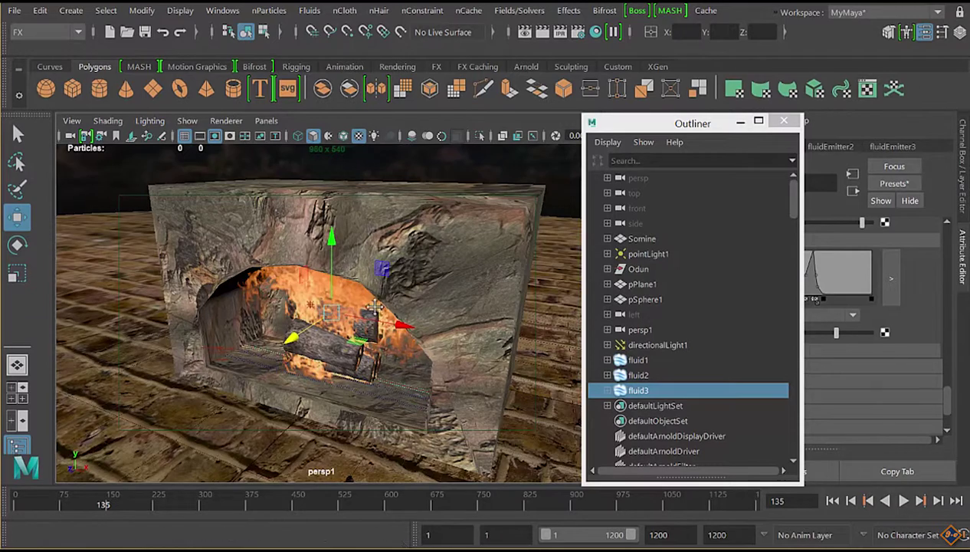
{"action": "scroll", "coordinate": [376, 311], "scroll_direction": "up", "scroll_amount": 1}
{"action": "left_click_drag", "start_coordinate": [414, 280], "coordinate": [377, 282], "text": "alt"}
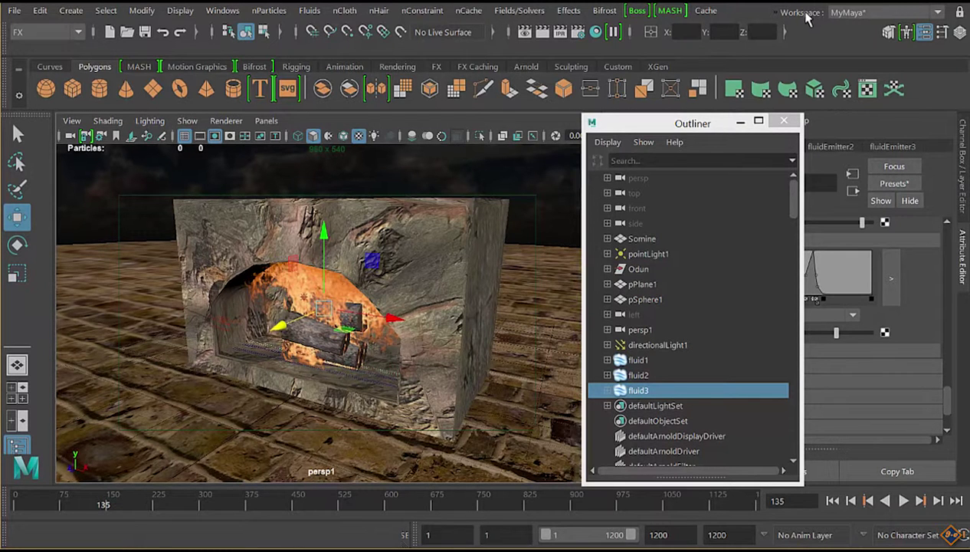
Step: Launch the Arnold RenderView preview and reframe the fireplace in the perspective view
{"action": "left_click", "coordinate": [774, 12]}
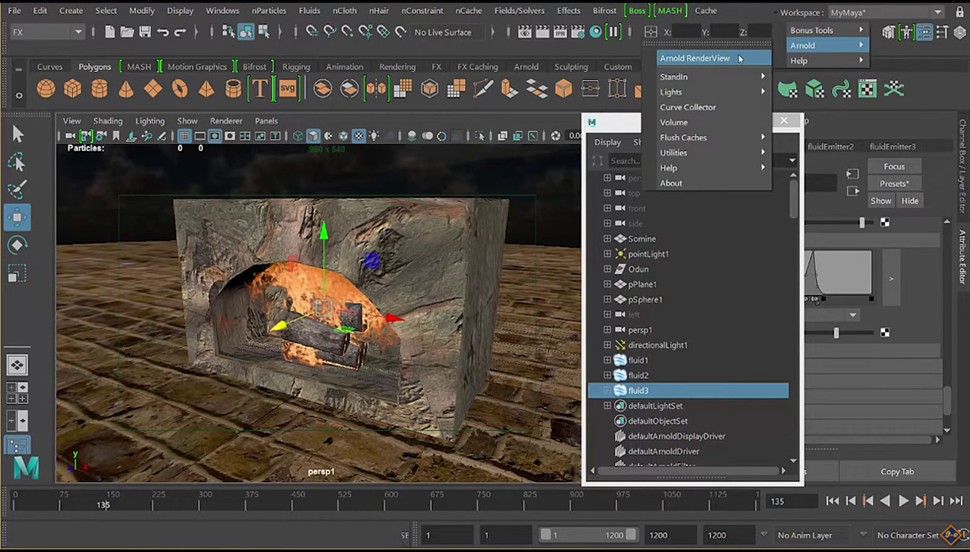
{"action": "left_click", "coordinate": [690, 56]}
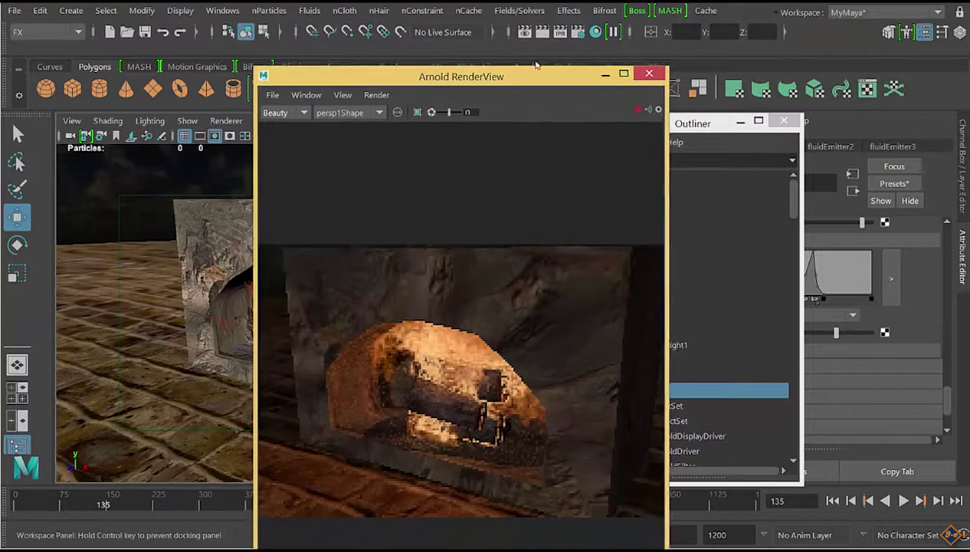
{"action": "middle_click_drag", "start_coordinate": [204, 302], "coordinate": [223, 317], "text": "alt"}
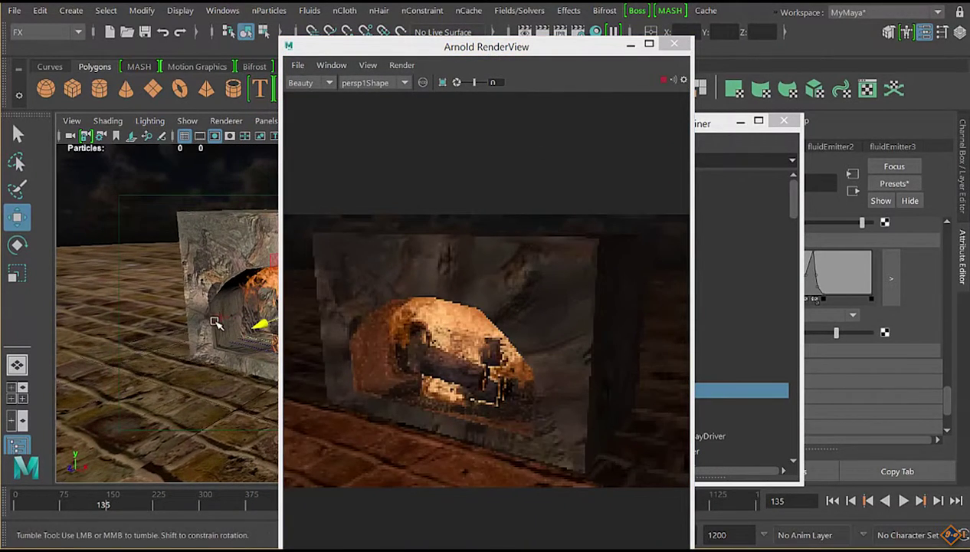
{"action": "left_click_drag", "start_coordinate": [222, 316], "coordinate": [215, 320], "text": "alt"}
{"action": "middle_click_drag", "start_coordinate": [215, 320], "coordinate": [209, 327], "text": "alt"}
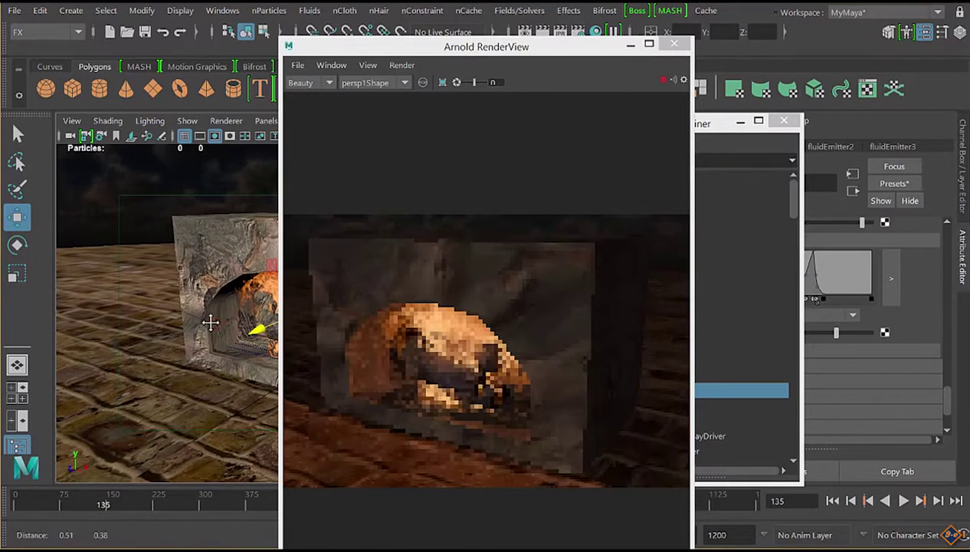
Step: Move the preview window aside and turn the view to face the fireplace directly
{"action": "left_click_drag", "start_coordinate": [395, 46], "coordinate": [562, 33]}
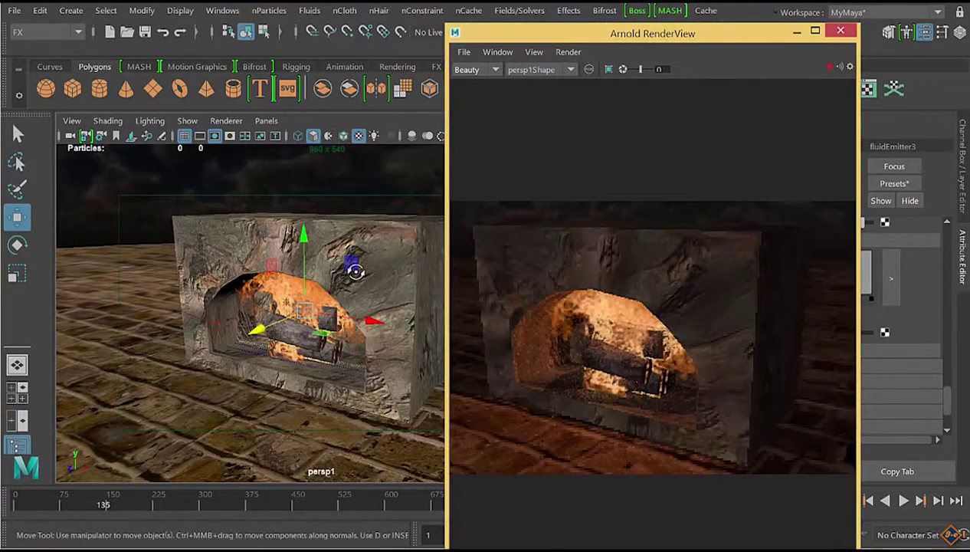
{"action": "left_click_drag", "start_coordinate": [351, 268], "coordinate": [360, 268], "text": "alt"}
{"action": "middle_click_drag", "start_coordinate": [360, 268], "coordinate": [362, 288], "text": "alt"}
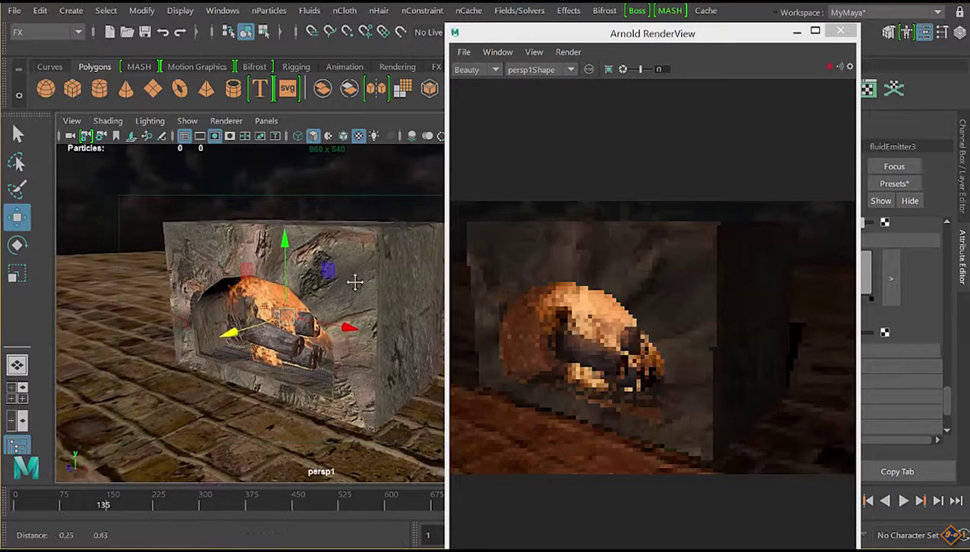
{"action": "mouse_move", "coordinate": [359, 284]}
{"action": "left_mouse_down", "text": "alt"}
{"action": "mouse_move", "coordinate": [337, 337]}
{"action": "mouse_move", "coordinate": [346, 343]}
{"action": "left_mouse_up", "text": "alt"}
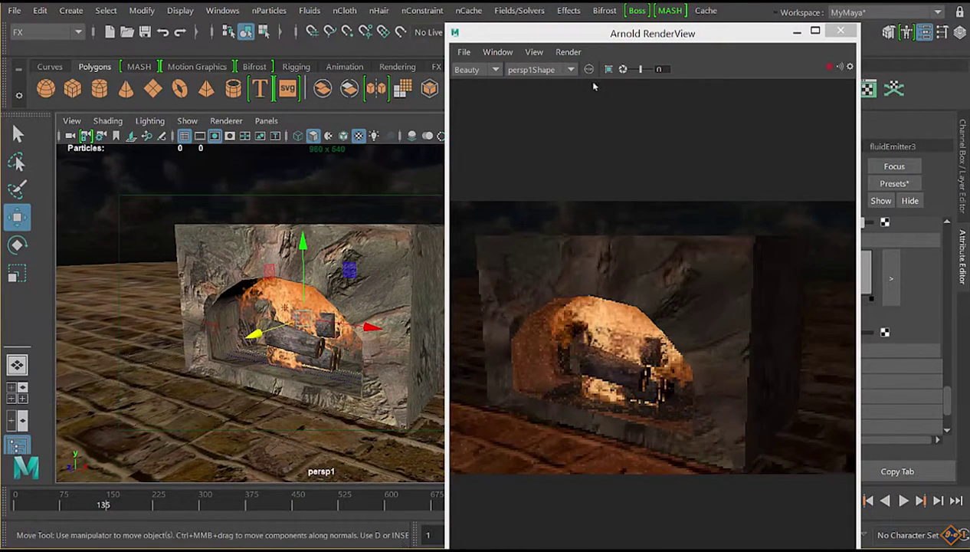
{"action": "left_click_drag", "start_coordinate": [636, 38], "coordinate": [537, 32]}
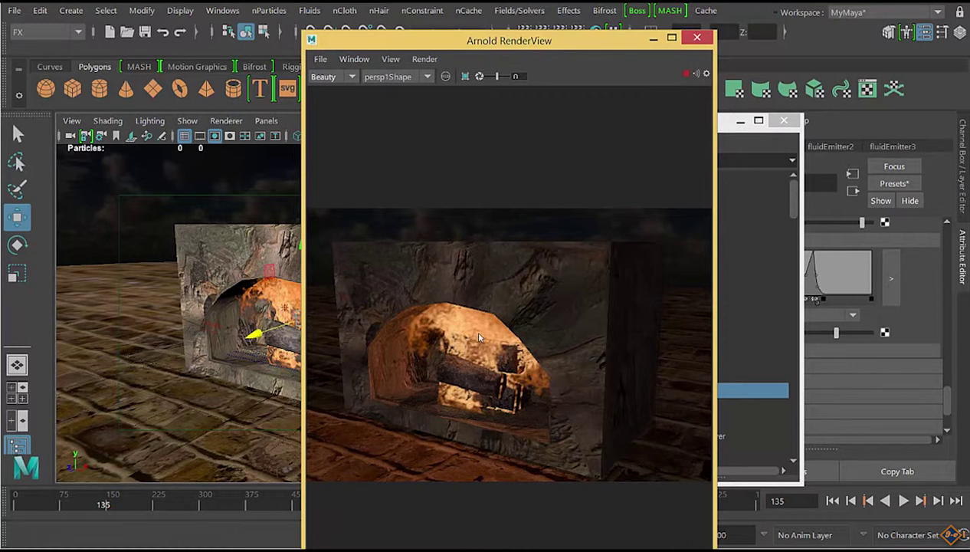
Step: Close the Arnold preview and Render Settings, then render the current frame with Arnold
{"action": "left_click", "coordinate": [697, 38]}
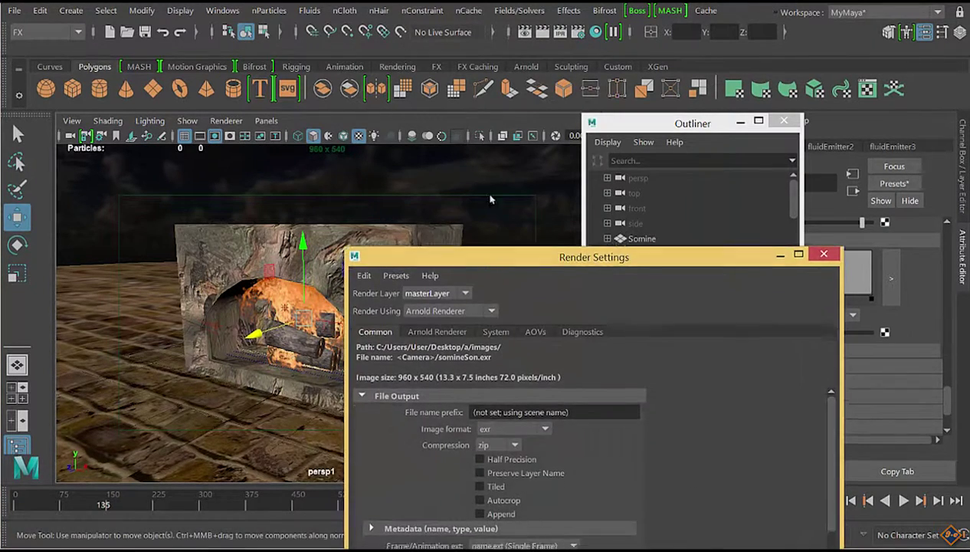
{"action": "left_click", "coordinate": [769, 125]}
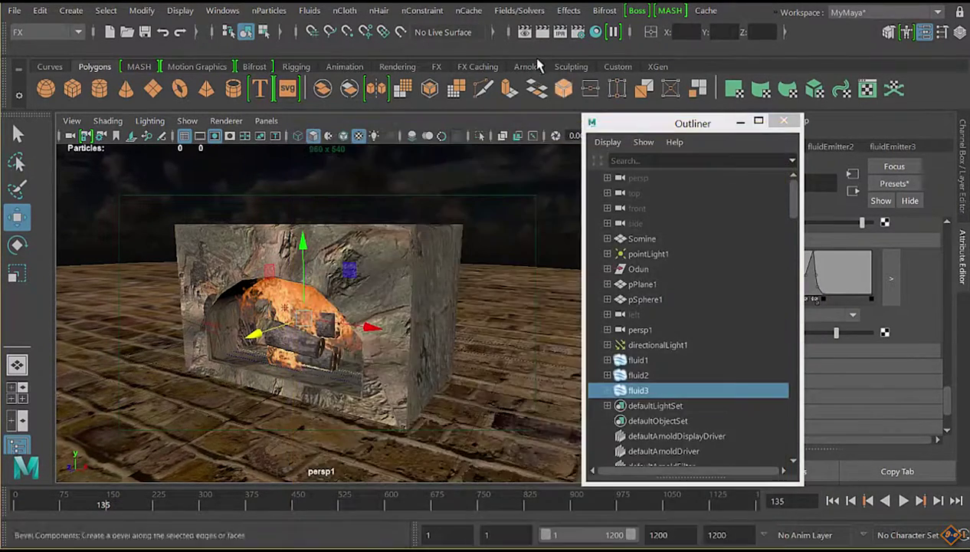
{"action": "left_click", "coordinate": [525, 34]}
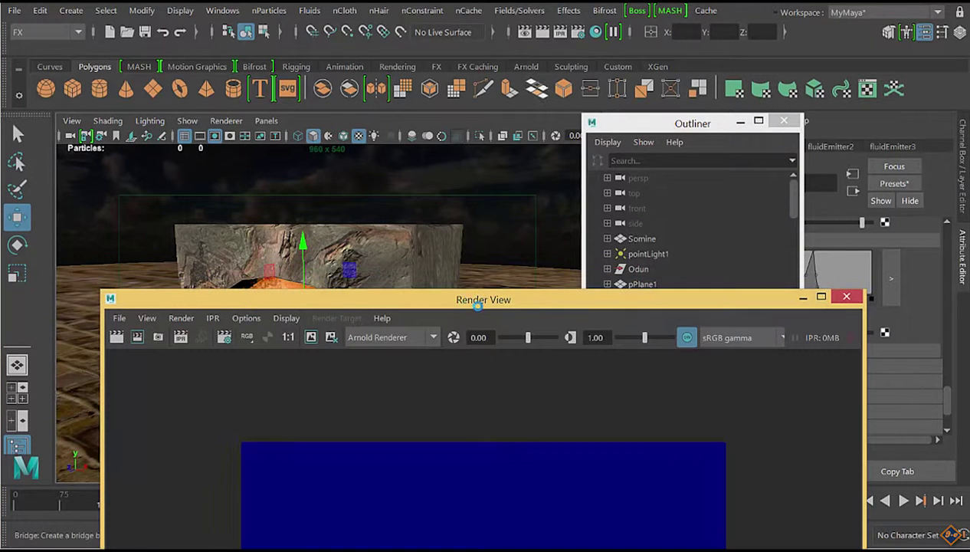
Step: Maximise the Render View and zoom into the 960 x 540 fireplace render
{"action": "left_click_drag", "start_coordinate": [443, 301], "coordinate": [438, 68]}
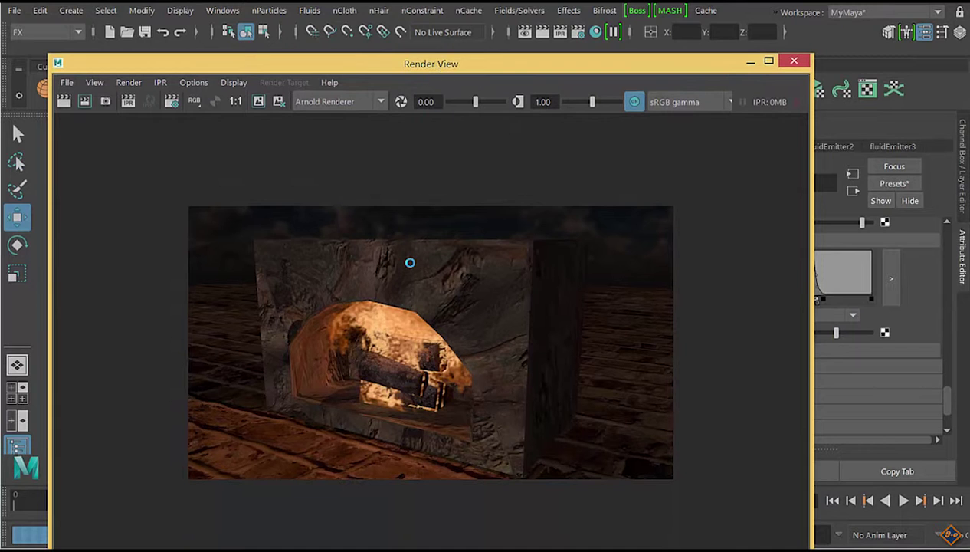
{"action": "scroll", "coordinate": [426, 333], "scroll_direction": "up", "scroll_amount": 1}
{"action": "scroll", "coordinate": [426, 332], "scroll_direction": "up", "scroll_amount": 2}
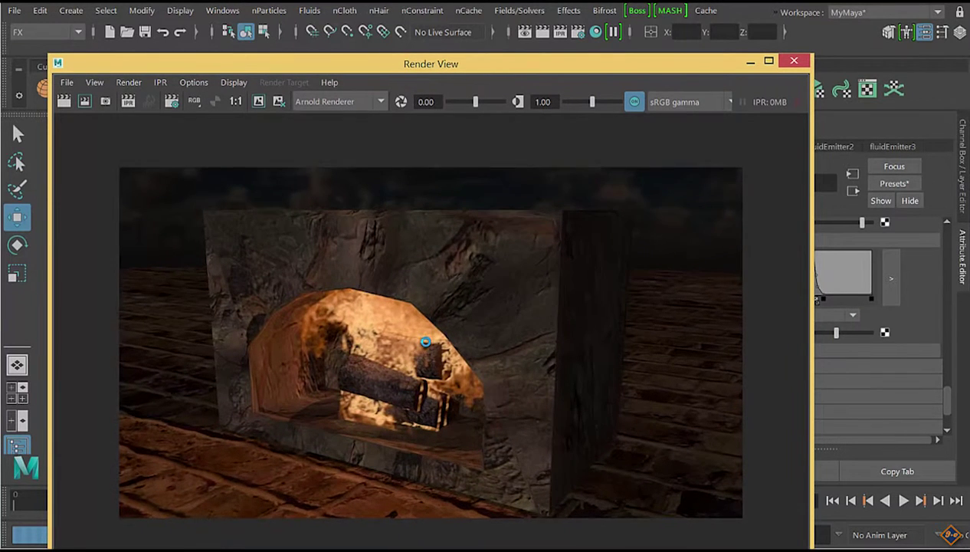
{"action": "scroll", "coordinate": [426, 332], "scroll_direction": "up", "scroll_amount": 1}
{"action": "double_click", "coordinate": [475, 71]}
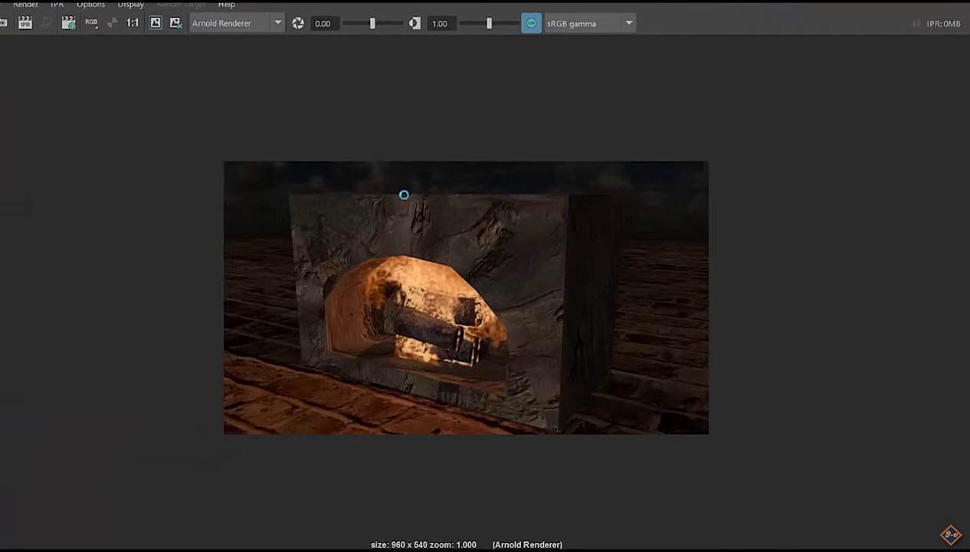
{"action": "scroll", "coordinate": [446, 272], "scroll_direction": "up", "scroll_amount": 1}
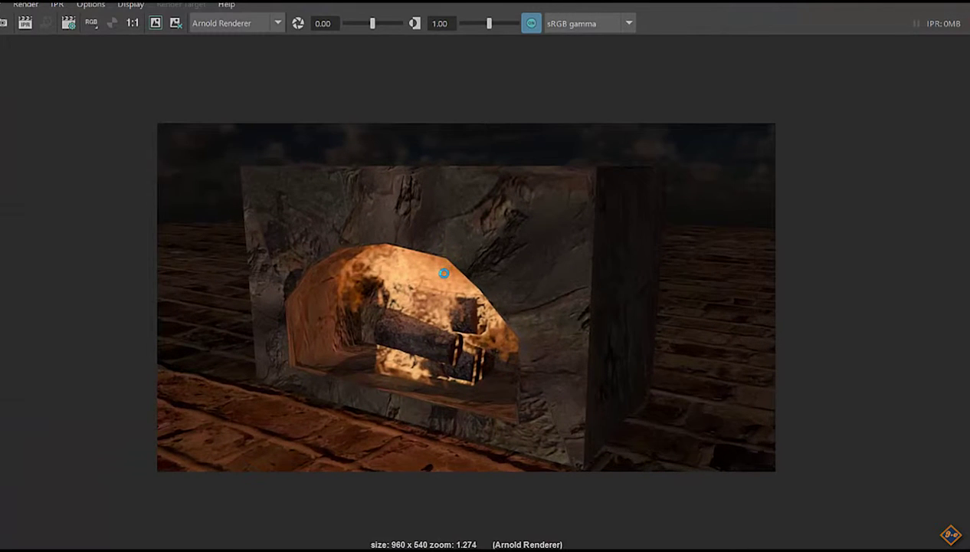
{"action": "scroll", "coordinate": [424, 277], "scroll_direction": "up", "scroll_amount": 1}
{"action": "scroll", "coordinate": [412, 285], "scroll_direction": "up", "scroll_amount": 1}
{"action": "scroll", "coordinate": [414, 285], "scroll_direction": "down", "scroll_amount": 1}
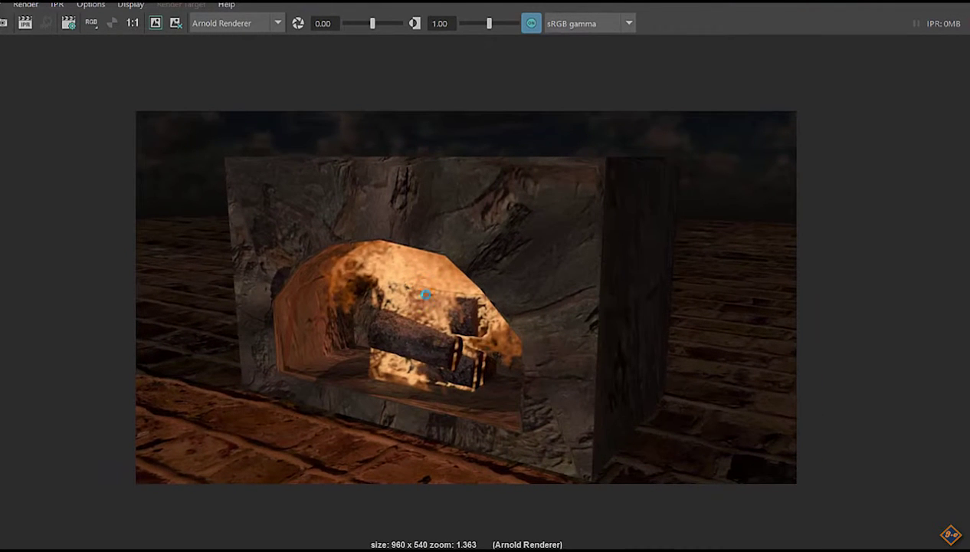